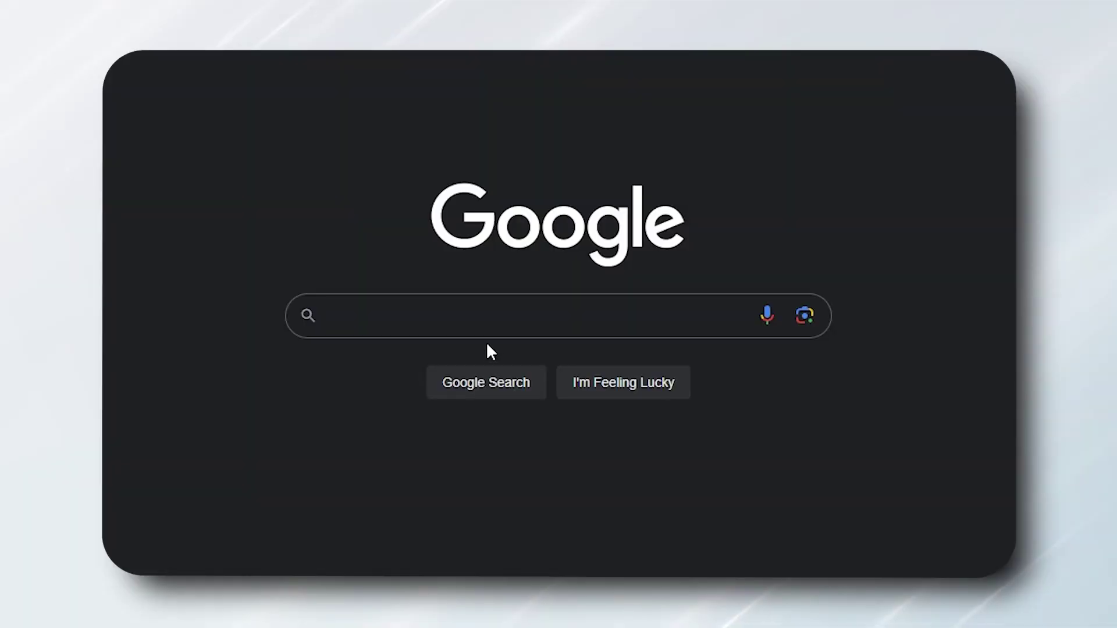
# Step: Search the web for "obs", open the OBS Studio website and choose the Windows download
pyautogui.click(479, 314)
pyautogui.write('obs')
pyautogui.press('Return')
pyautogui.click(301, 222)
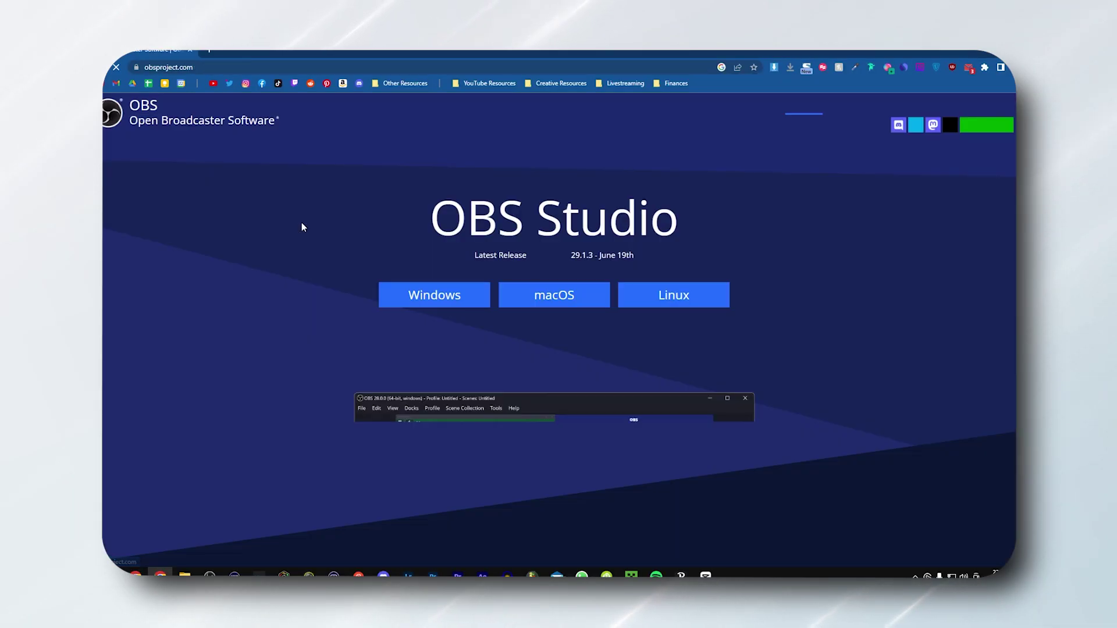
pyautogui.click(385, 295)
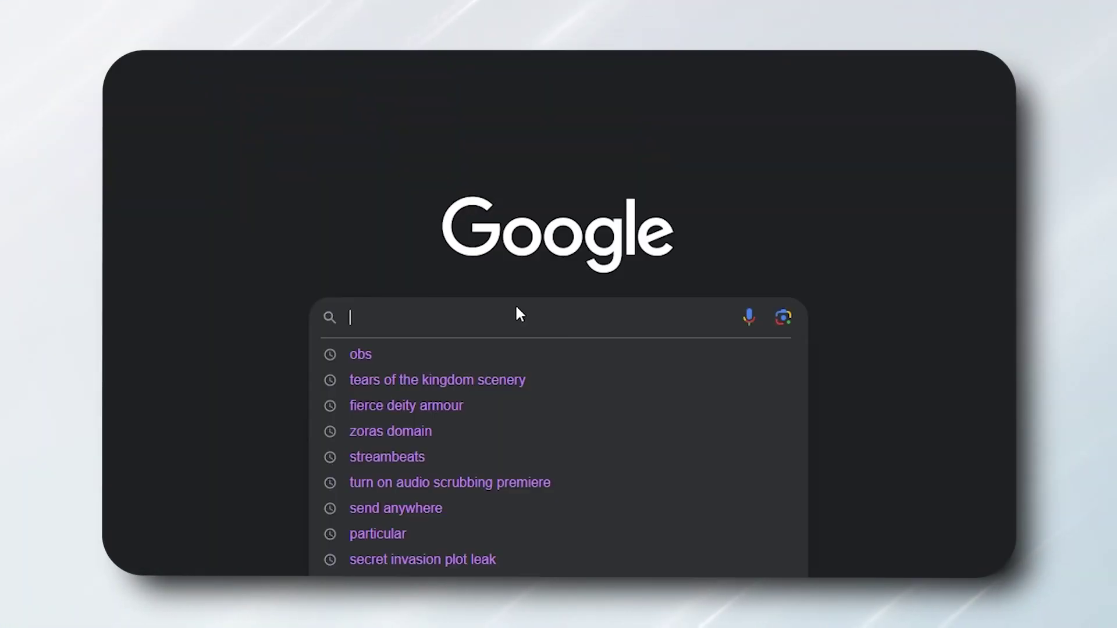
# Step: Search the web for "aitum", open the Aitum website and go to its Vertical Plugin page
pyautogui.write('aitum')
pyautogui.press('Return')
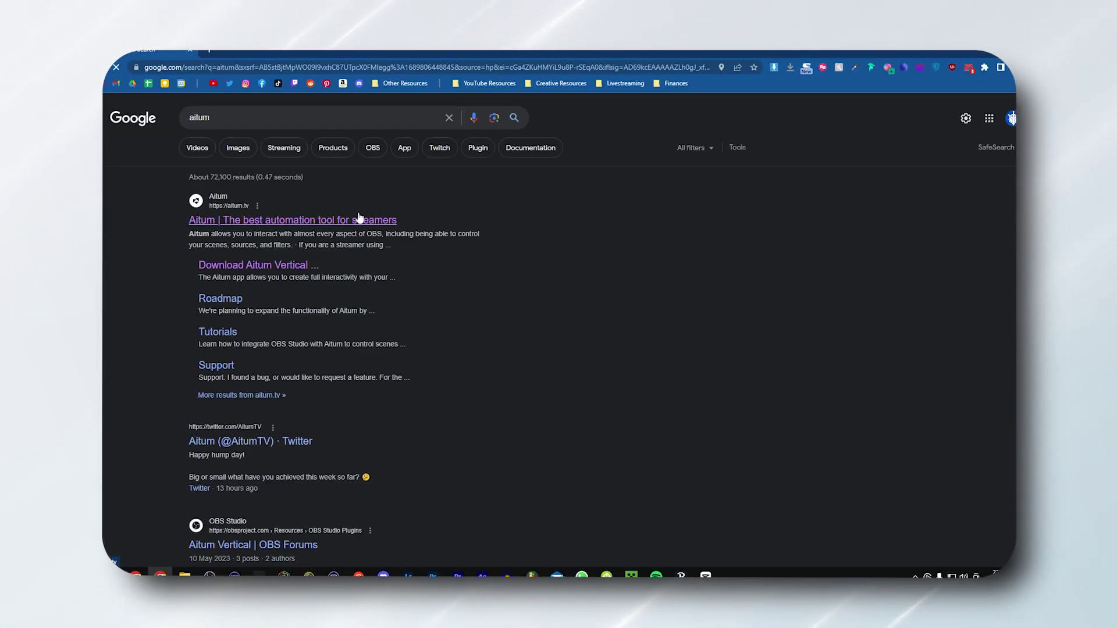
pyautogui.click(359, 220)
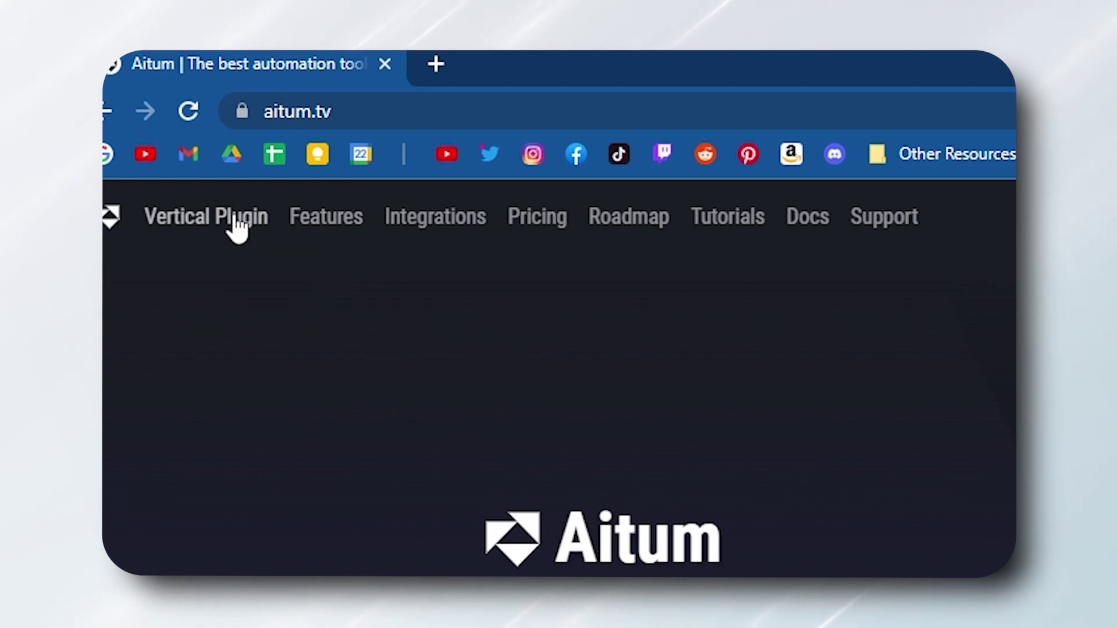
pyautogui.click(236, 220)
pyautogui.click(386, 329)
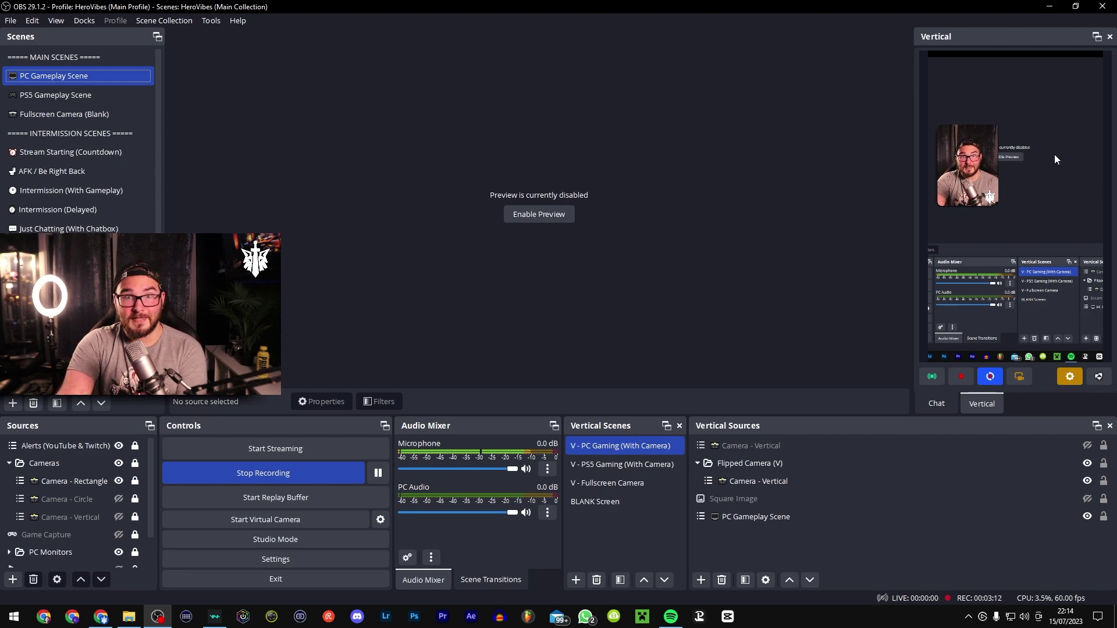
# Step: Open the Vertical plugin settings in OBS and review the General, Backtrack, Streaming and Recording options
pyautogui.click(1069, 378)
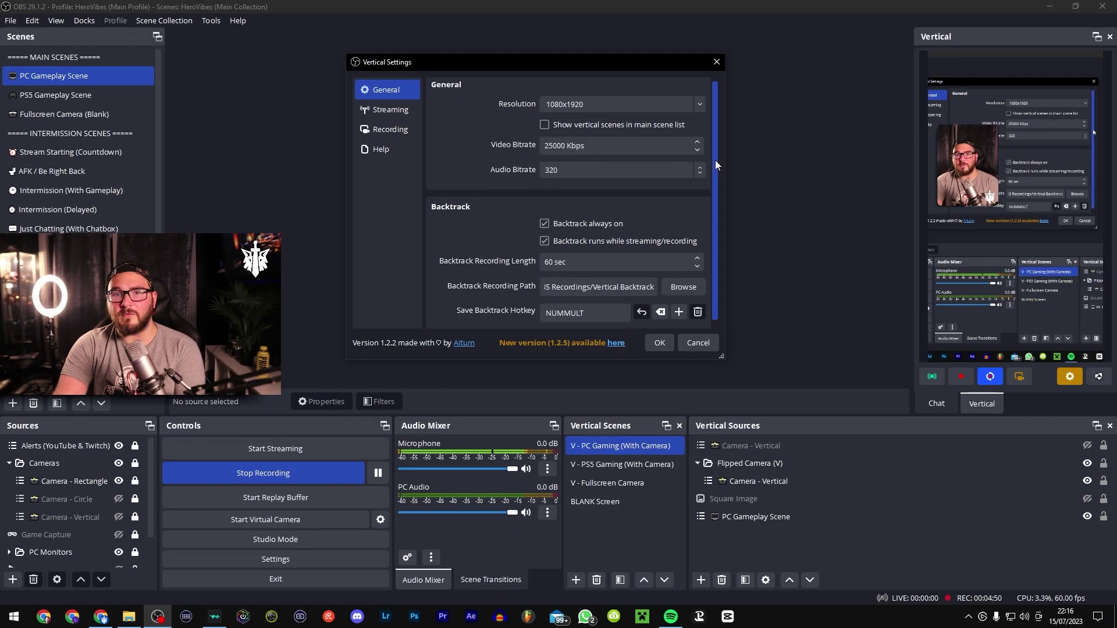
pyautogui.moveTo(714, 163); pyautogui.dragTo(713, 177)
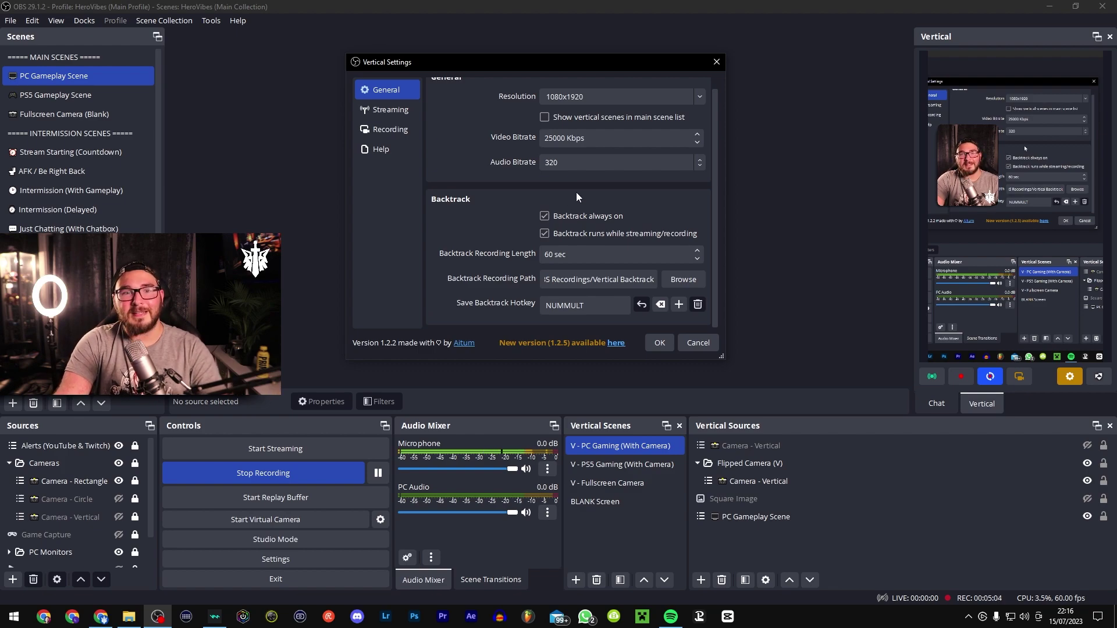
pyautogui.click(548, 256)
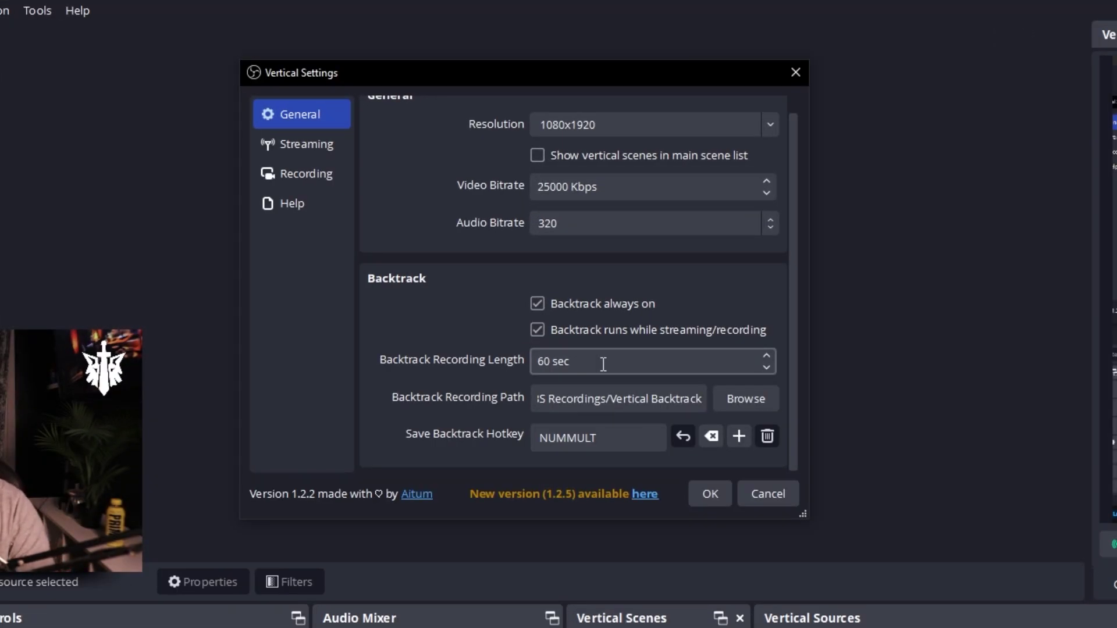
pyautogui.click(306, 143)
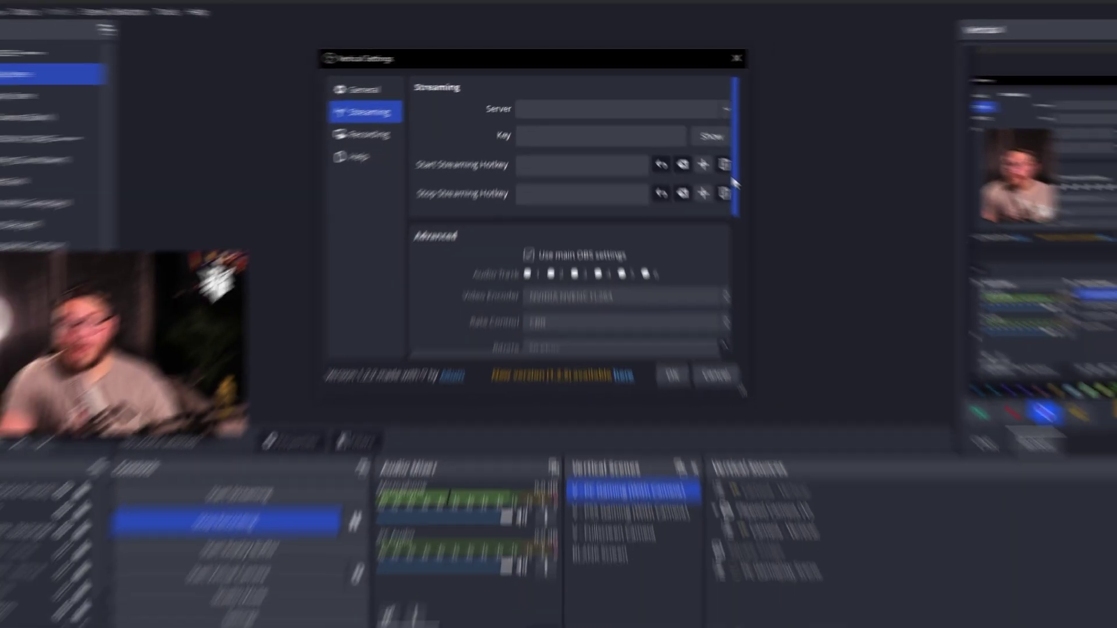
pyautogui.moveTo(790, 231); pyautogui.dragTo(790, 298)
pyautogui.moveTo(713, 213); pyautogui.dragTo(715, 238)
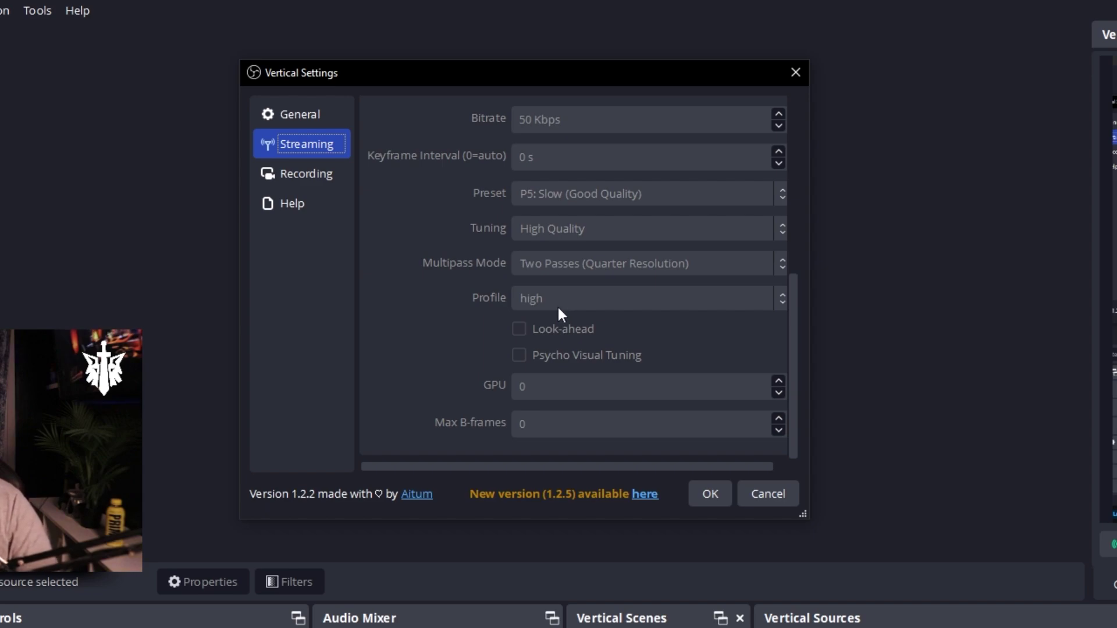
pyautogui.click(306, 174)
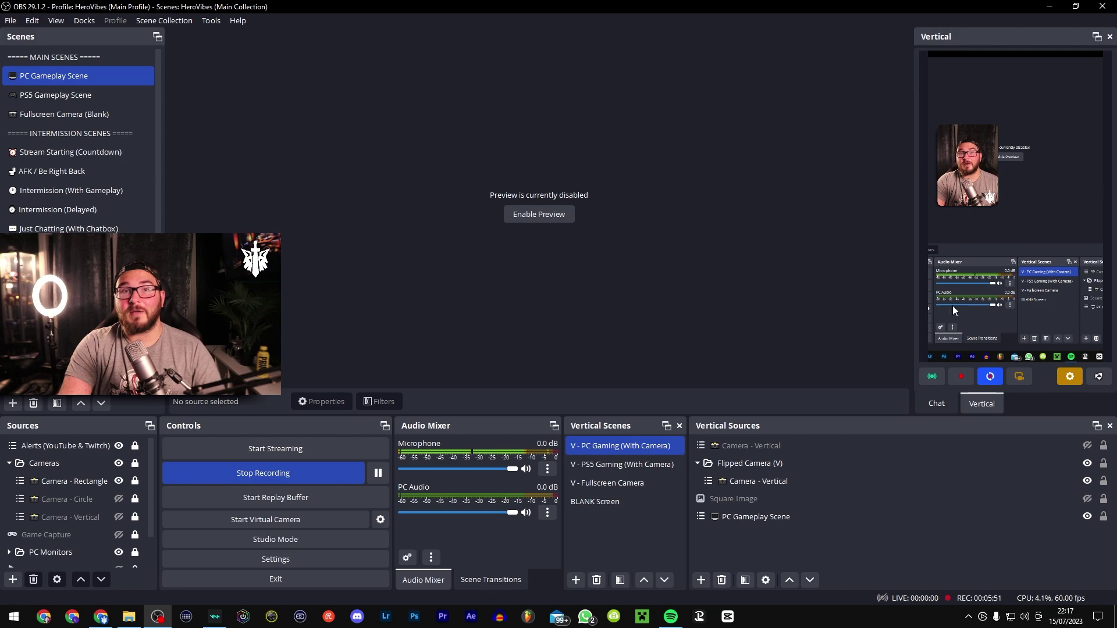
# Step: Compare the stream chat dock with the Vertical preview dock, ending on the Vertical preview
pyautogui.click(935, 402)
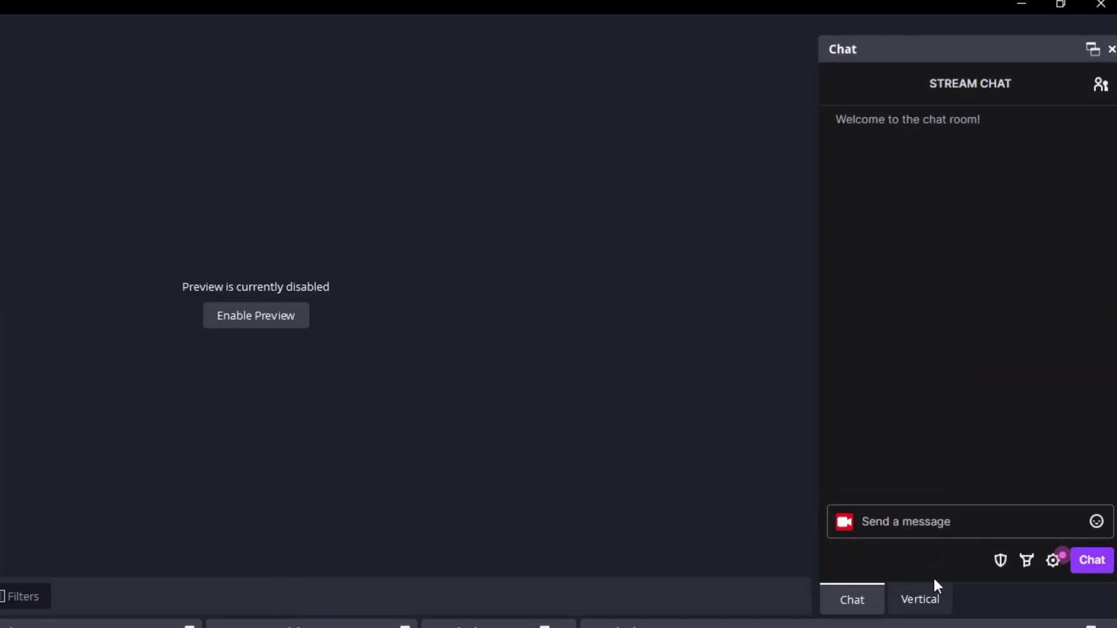
pyautogui.click(916, 609)
pyautogui.click(877, 599)
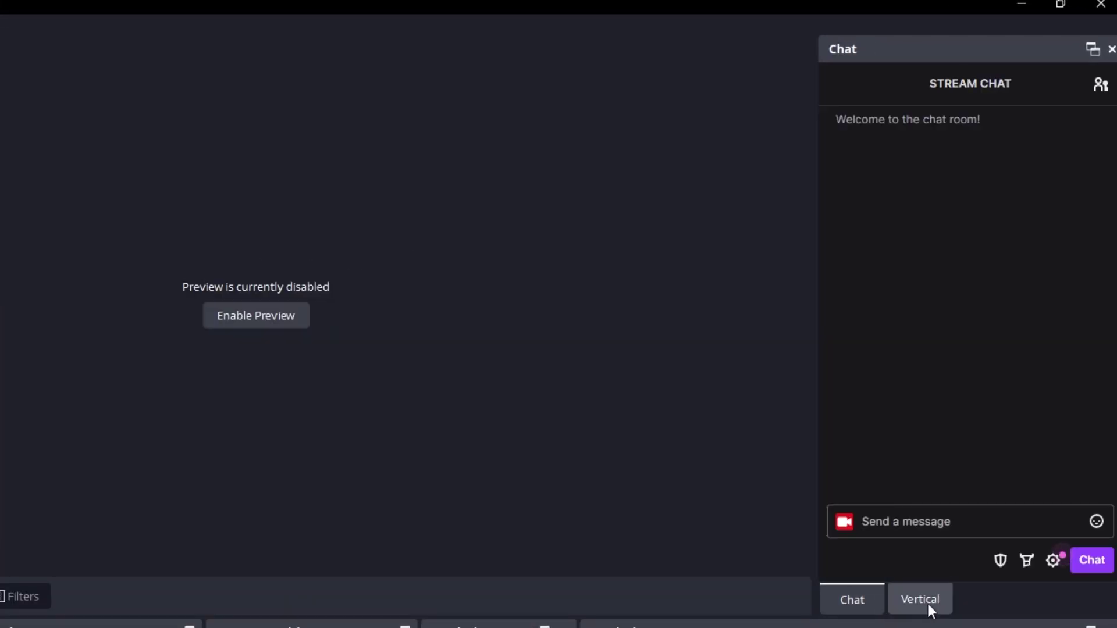
pyautogui.click(929, 607)
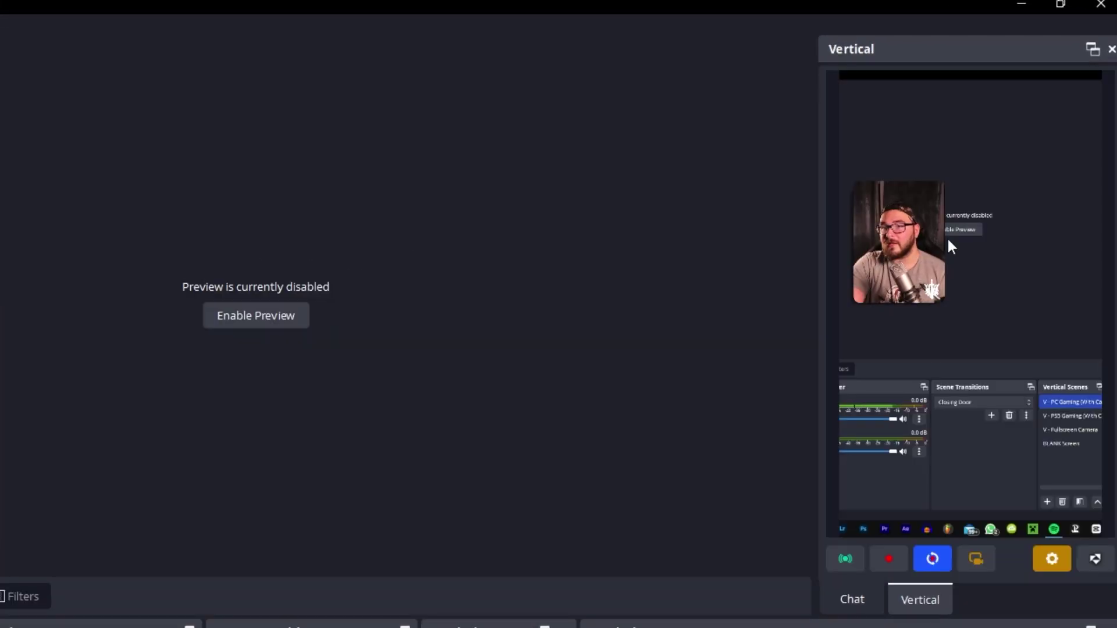
pyautogui.click(858, 586)
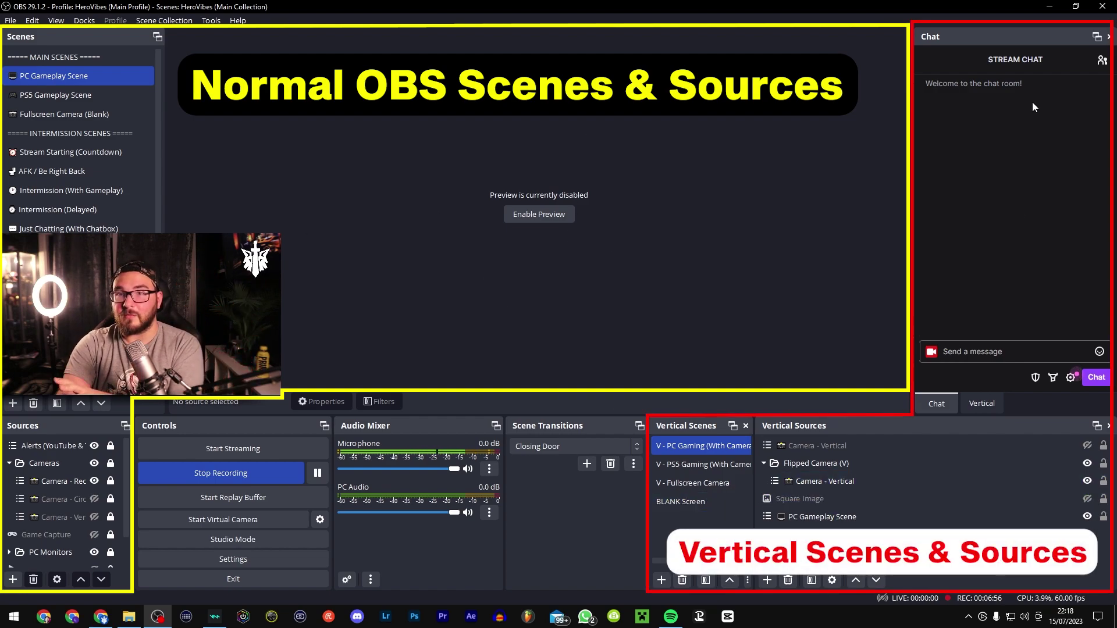
pyautogui.click(981, 403)
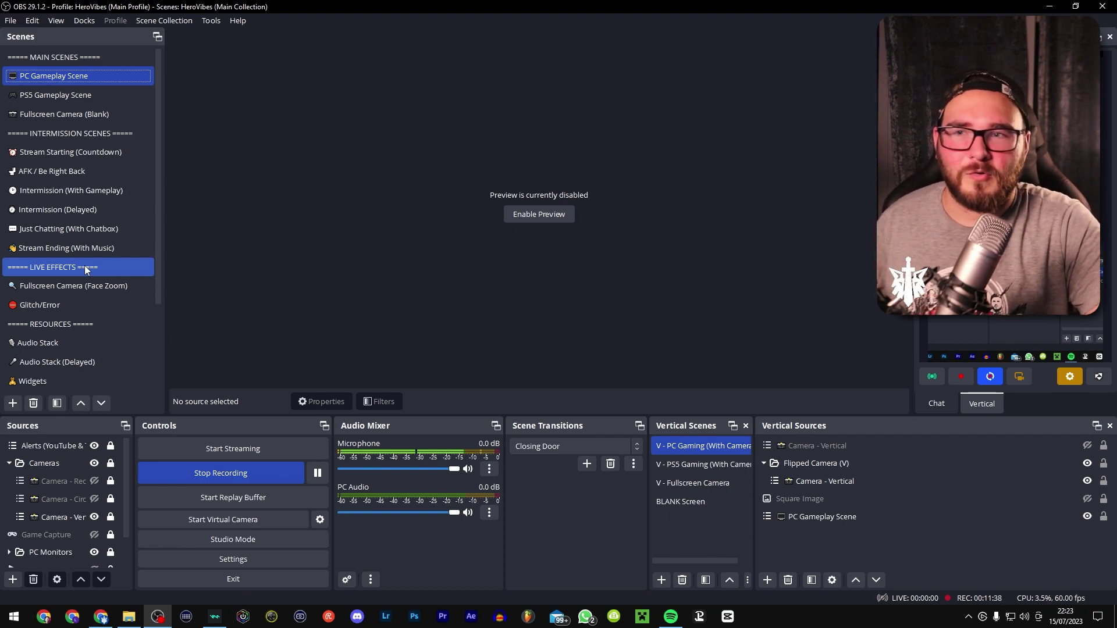
# Step: Look through the scene list's resource and camera scenes, including Audio Stack, Widgets, Alerts and Camera - Vertical
pyautogui.scroll(-2, 85, 269)
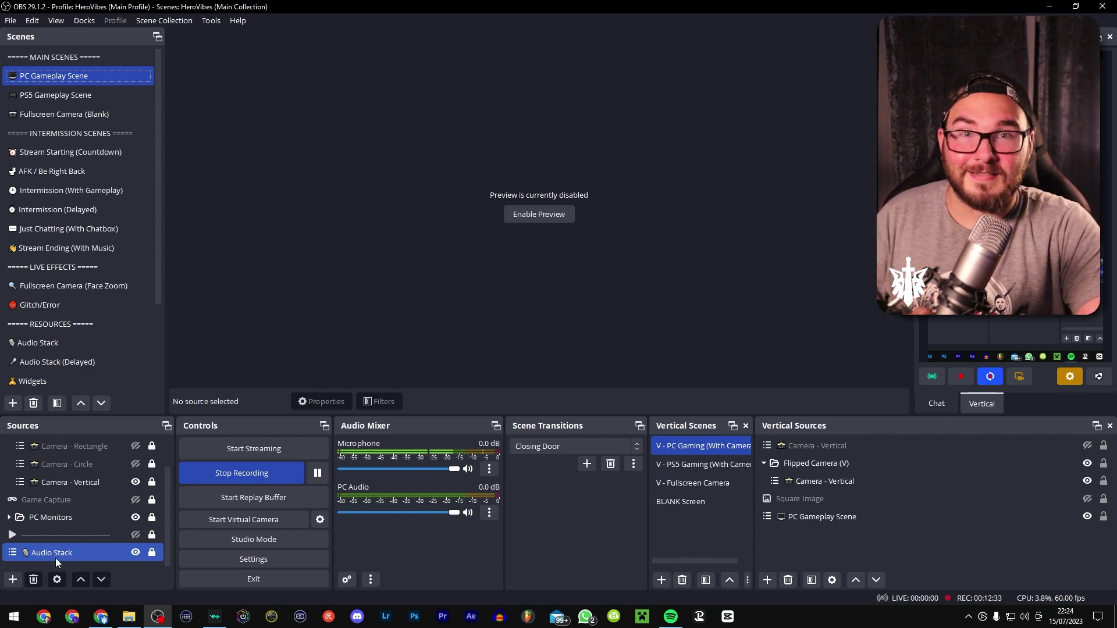
pyautogui.scroll(-2, 99, 337)
pyautogui.click(60, 249)
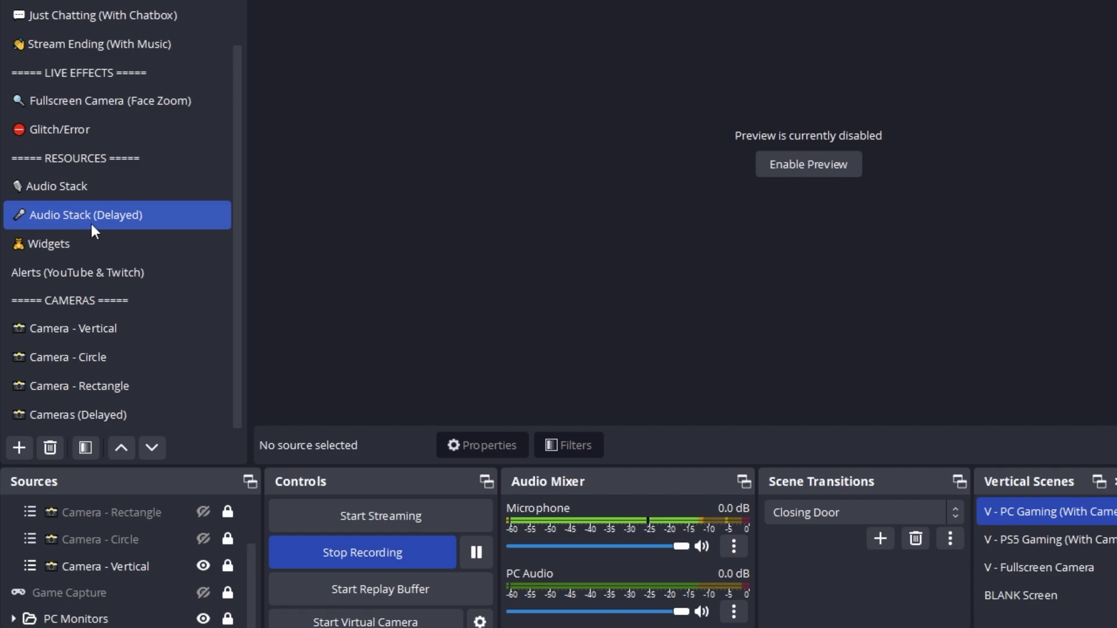
pyautogui.click(79, 239)
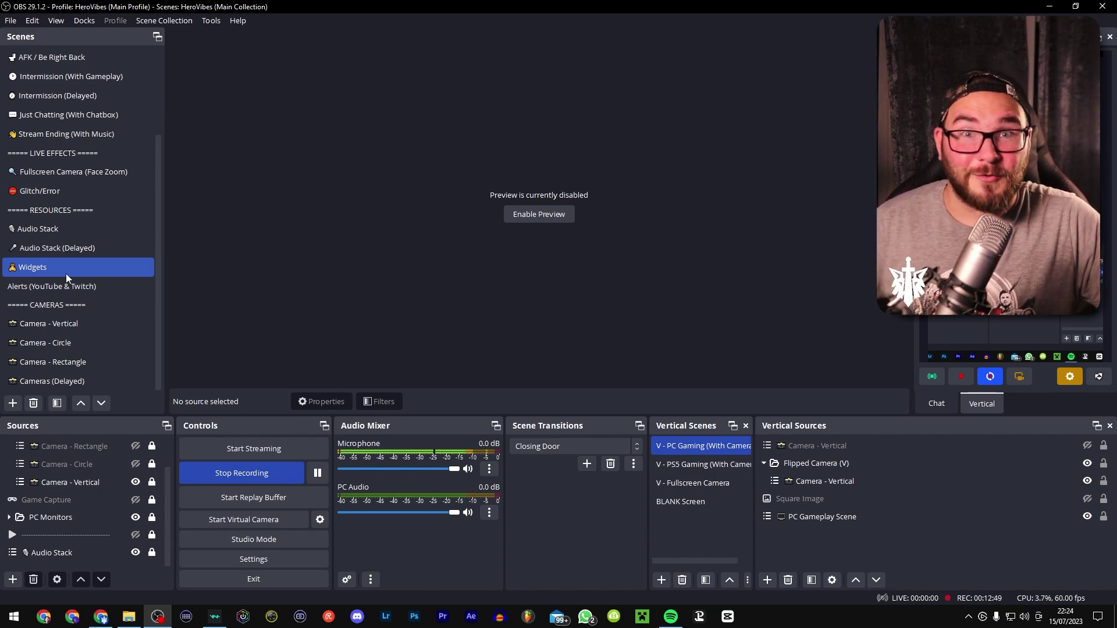
pyautogui.click(65, 286)
pyautogui.click(58, 304)
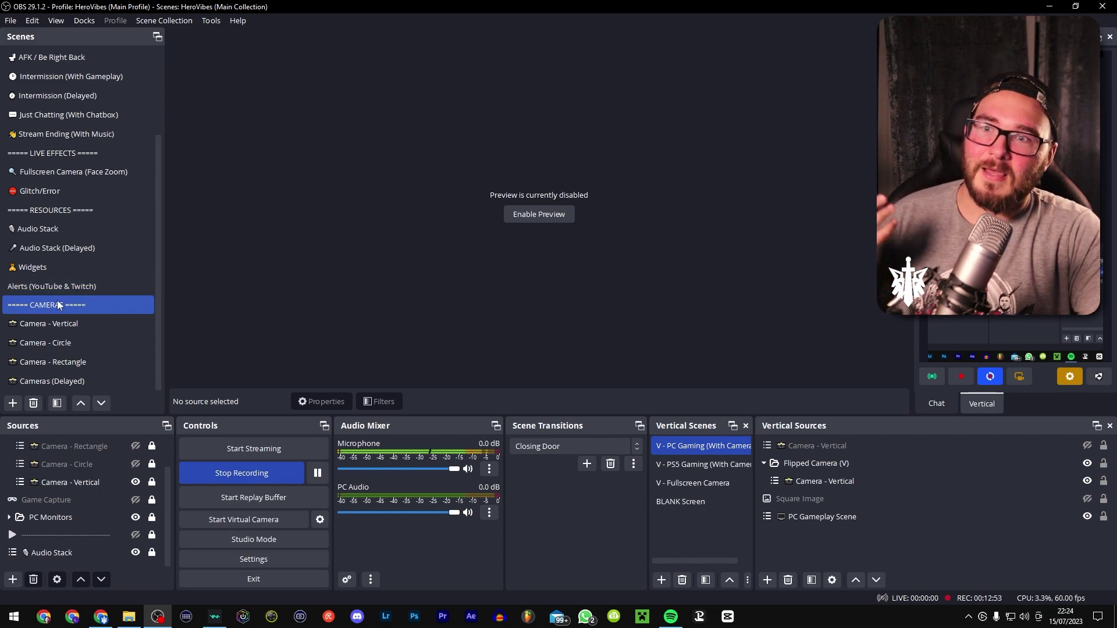
pyautogui.click(52, 324)
pyautogui.click(76, 310)
pyautogui.click(83, 326)
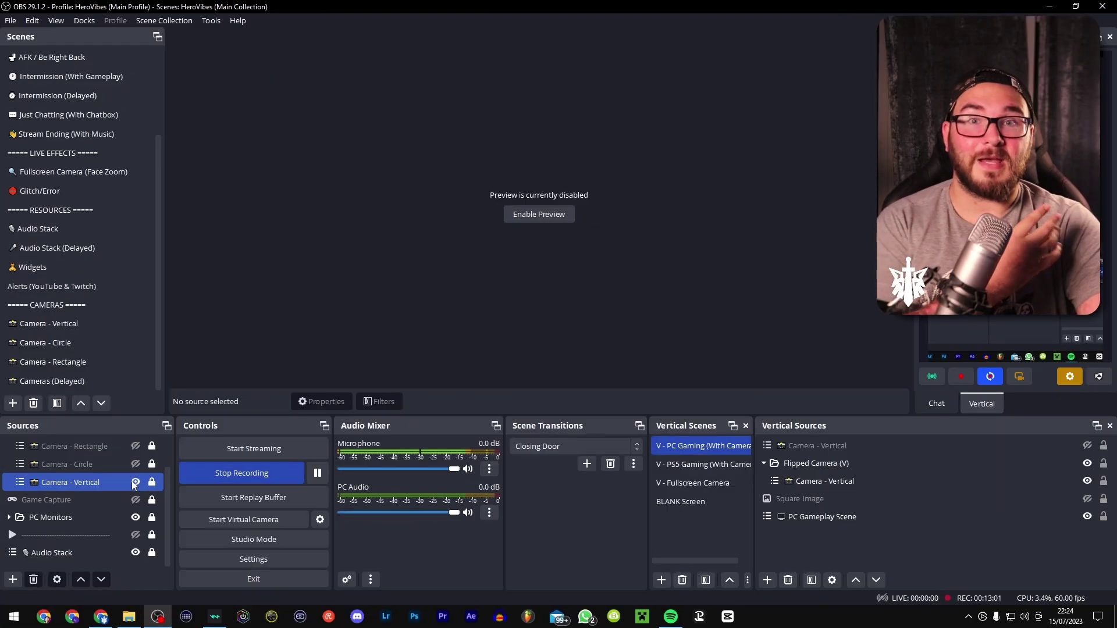
# Step: Switch the visible camera source from Camera - Vertical to Camera - Circle, and from that to Camera - Rectangle
pyautogui.click(136, 482)
pyautogui.click(135, 465)
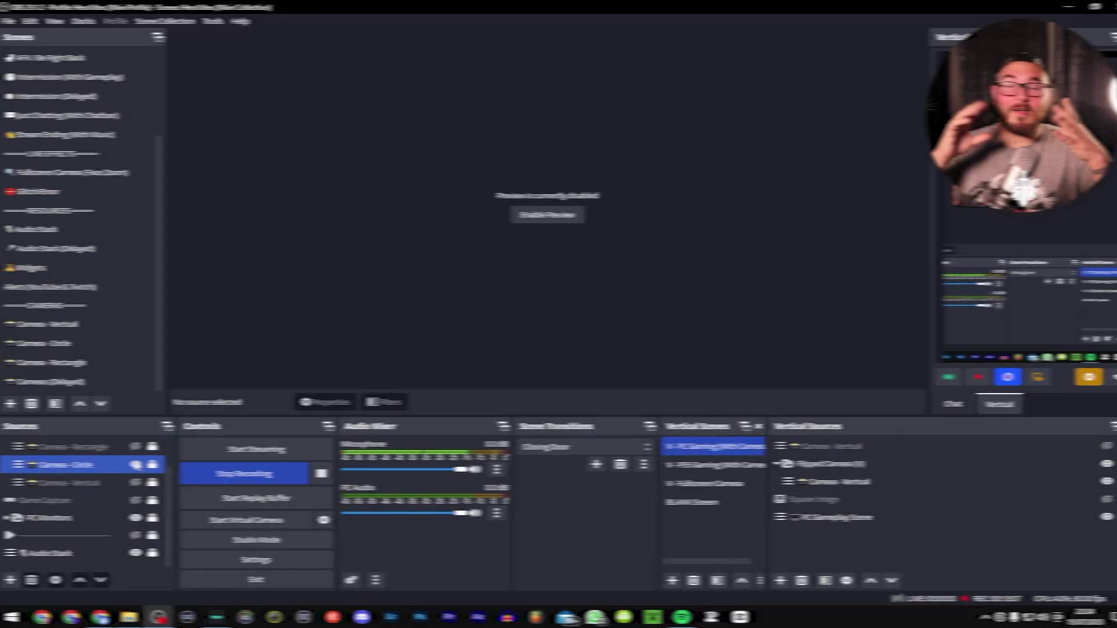
pyautogui.click(136, 464)
pyautogui.click(136, 446)
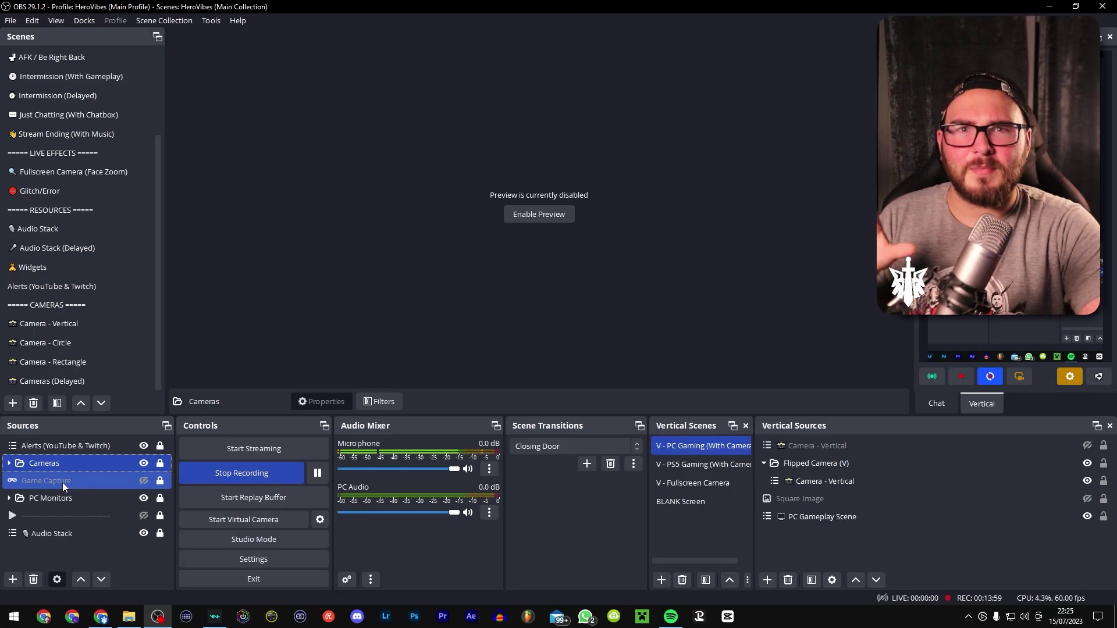
# Step: Examine the Cameras, Game Capture and PC Monitors sources in the PC Gameplay Scene
pyautogui.keyDown('ctrl'); pyautogui.click(58, 499); pyautogui.keyUp('ctrl')
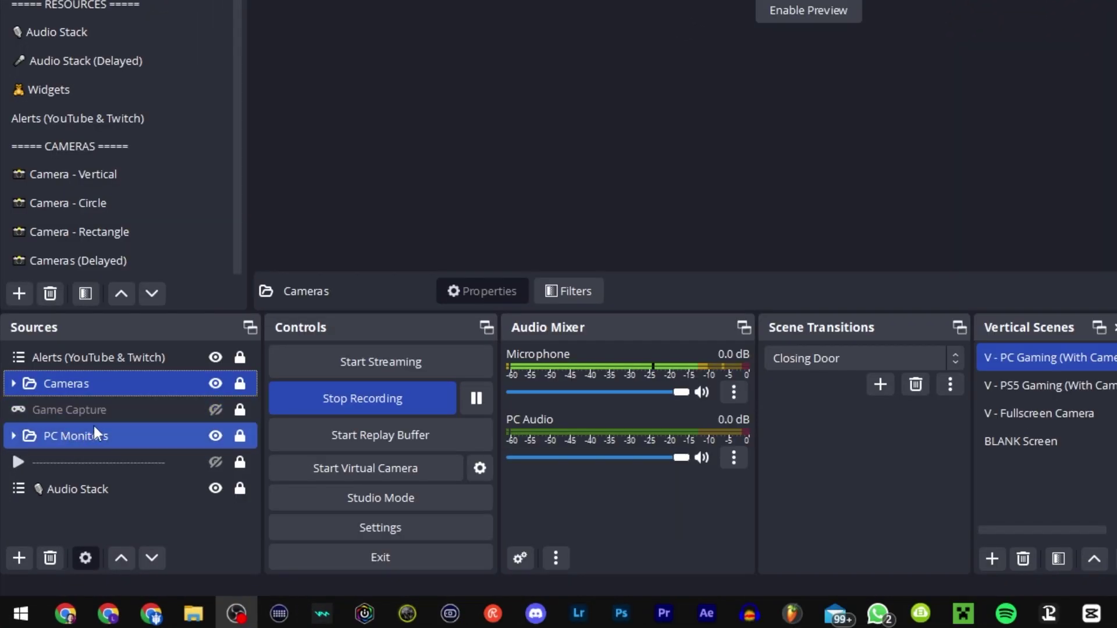
pyautogui.keyDown('ctrl'); pyautogui.click(93, 426); pyautogui.keyUp('ctrl')
pyautogui.click(96, 407)
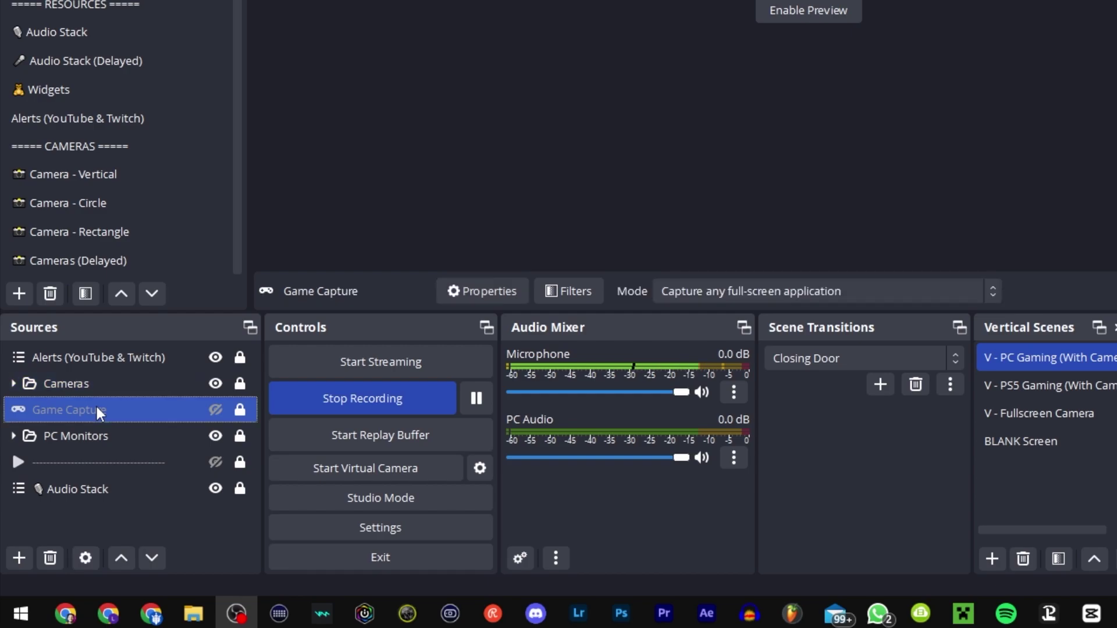
pyautogui.keyDown('ctrl'); pyautogui.click(79, 442); pyautogui.keyUp('ctrl')
pyautogui.keyDown('ctrl'); pyautogui.click(79, 442); pyautogui.keyUp('ctrl')
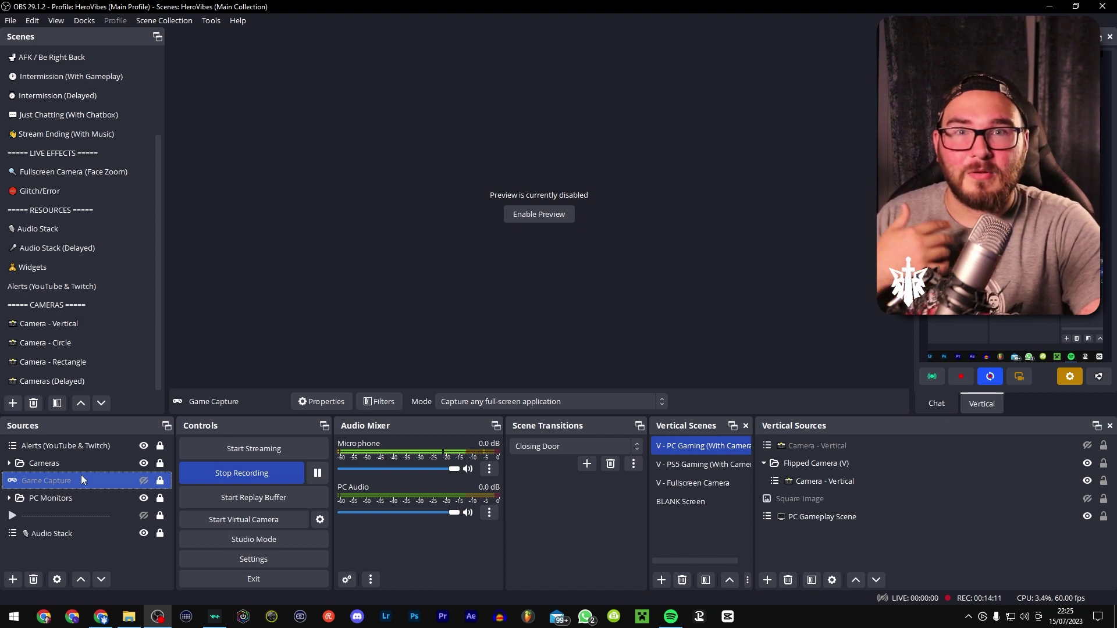
pyautogui.click(83, 497)
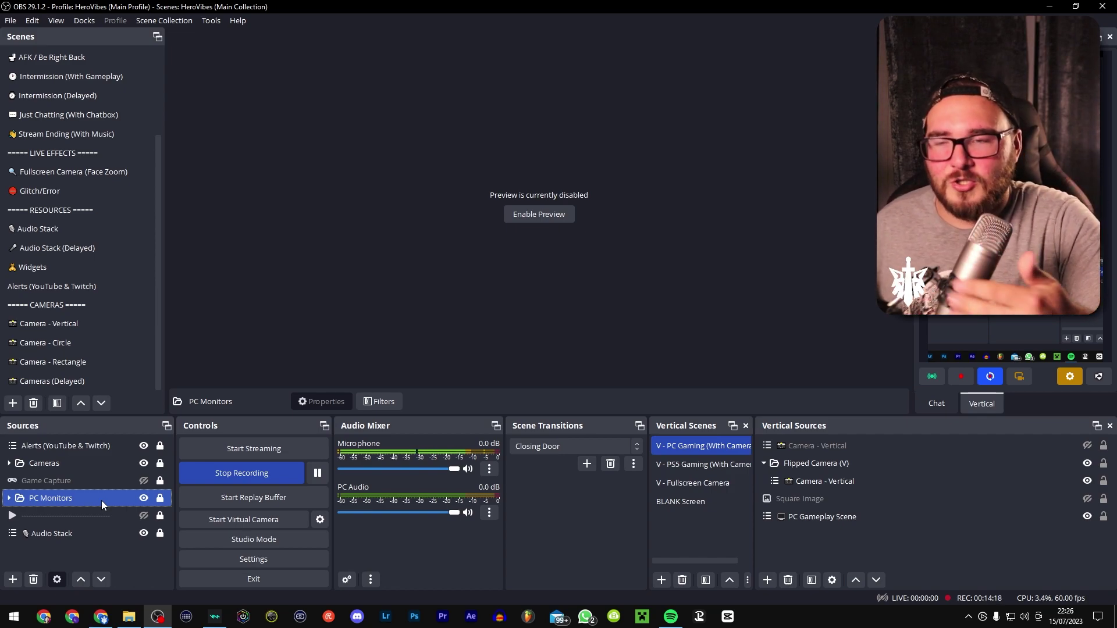
pyautogui.keyDown('ctrl'); pyautogui.click(79, 514); pyautogui.keyUp('ctrl')
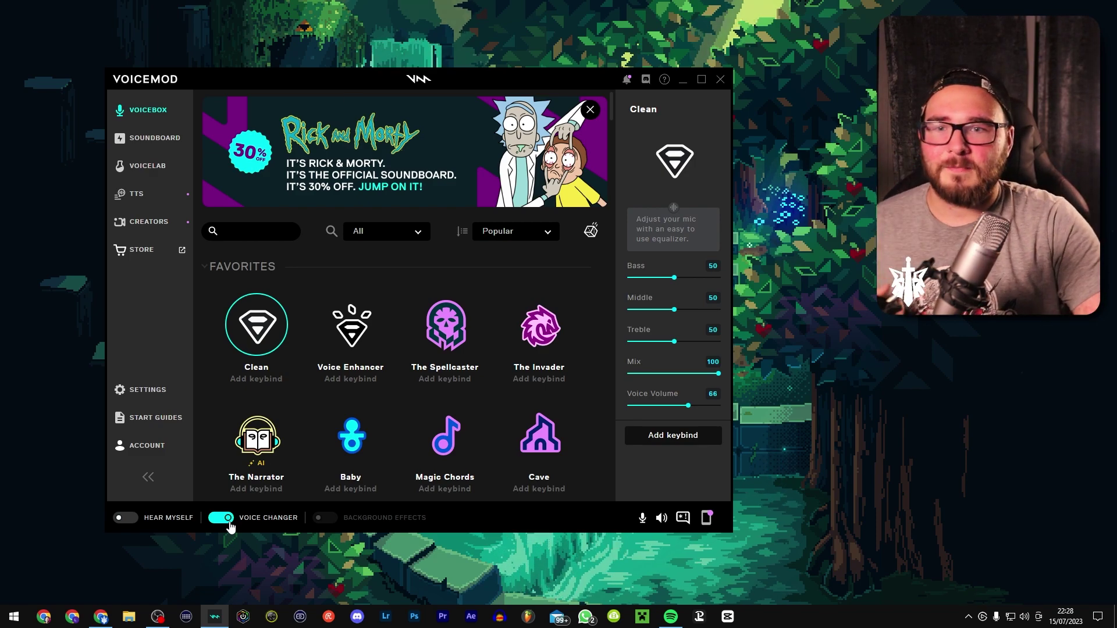
# Step: Browse the voices in Voicemod and try the Baby, Magic Chords and Cathedral voices
pyautogui.scroll(-1, 276, 309)
pyautogui.scroll(-2, 251, 274)
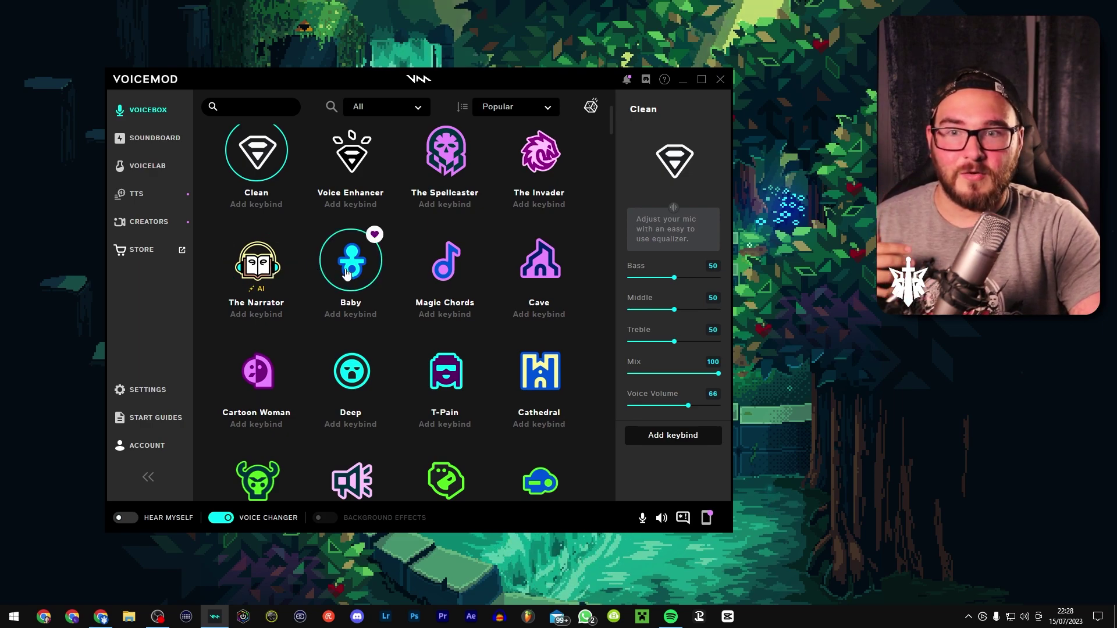
pyautogui.scroll(2, 344, 273)
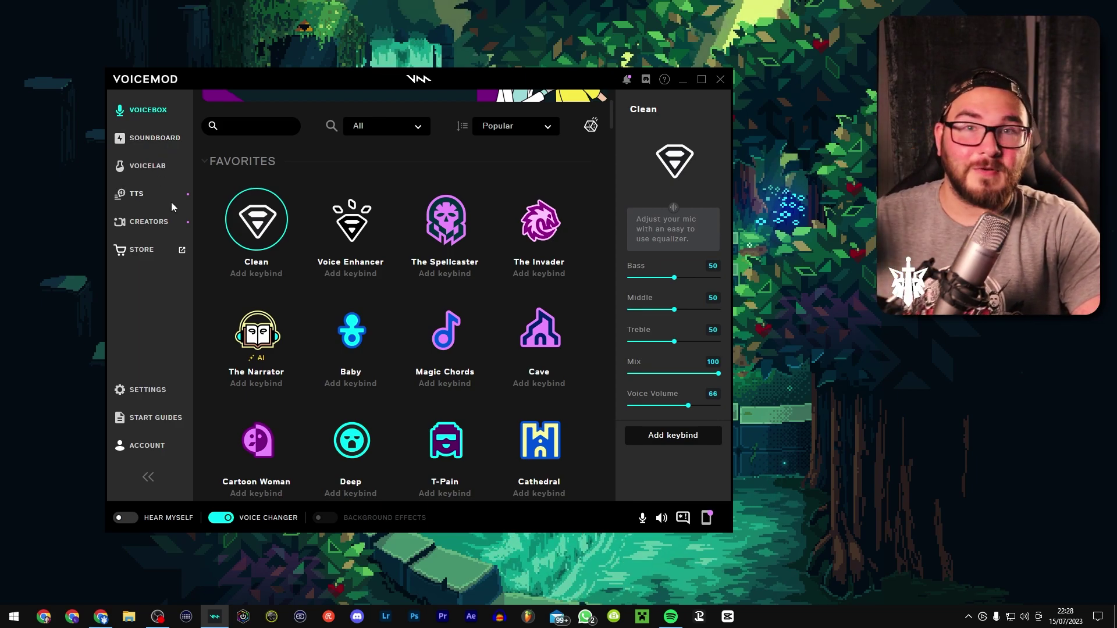
pyautogui.click(349, 352)
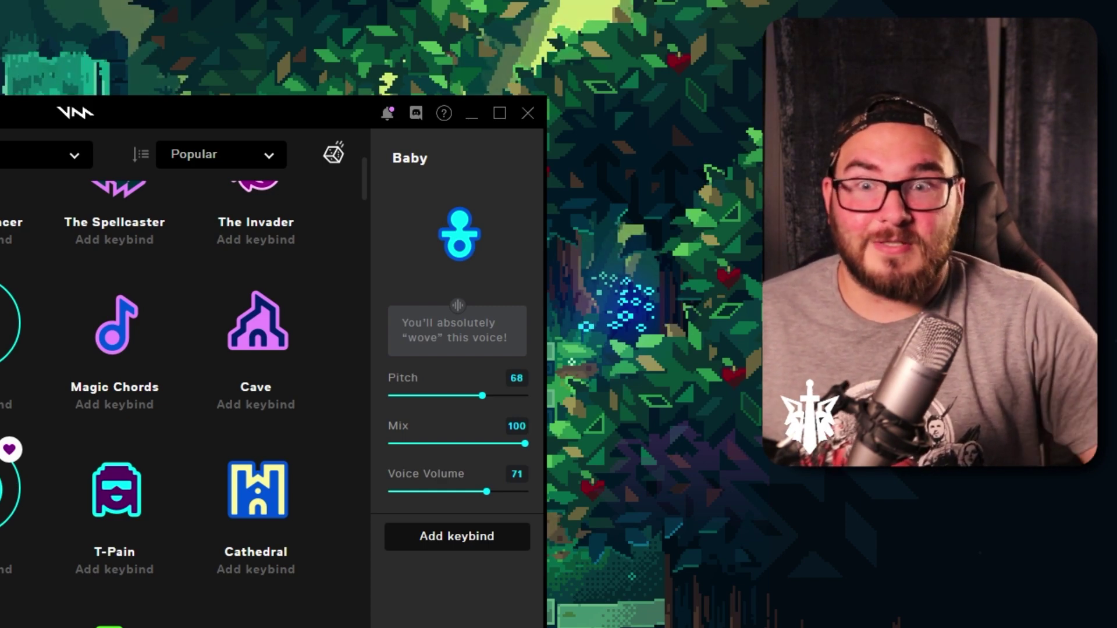
pyautogui.click(116, 326)
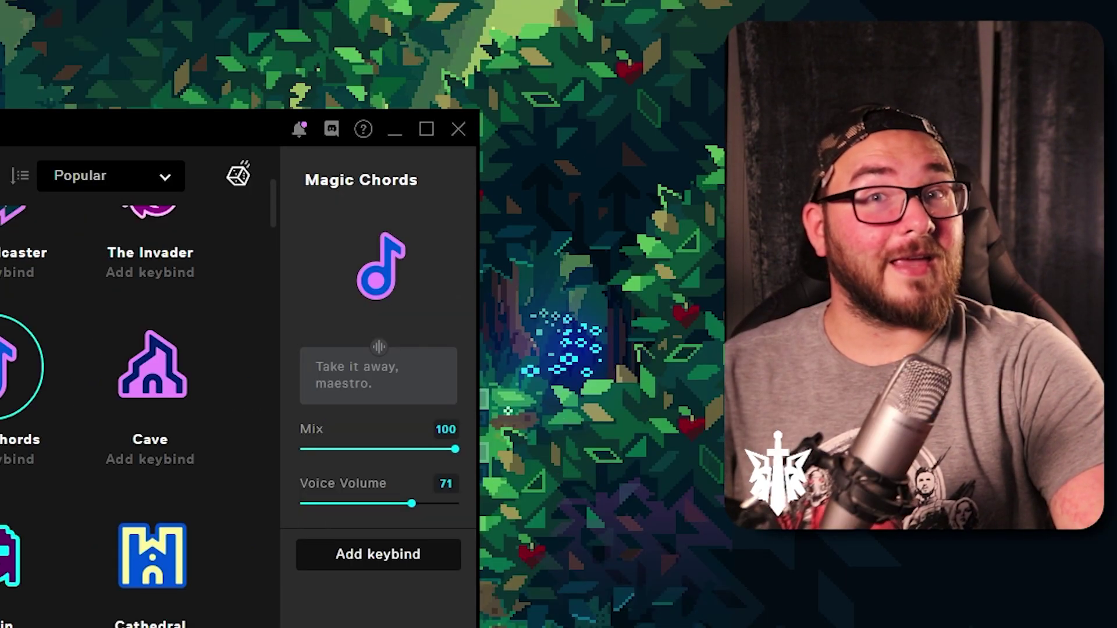
pyautogui.click(152, 556)
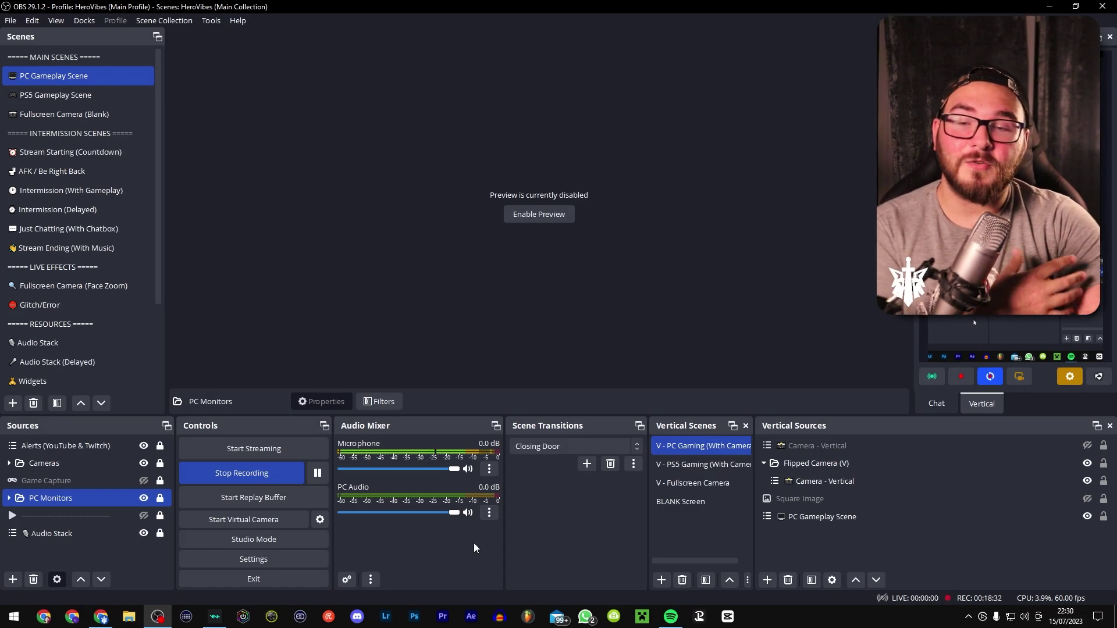
# Step: Open the Microphone's audio filters in OBS to view the Compressor settings
pyautogui.click(490, 469)
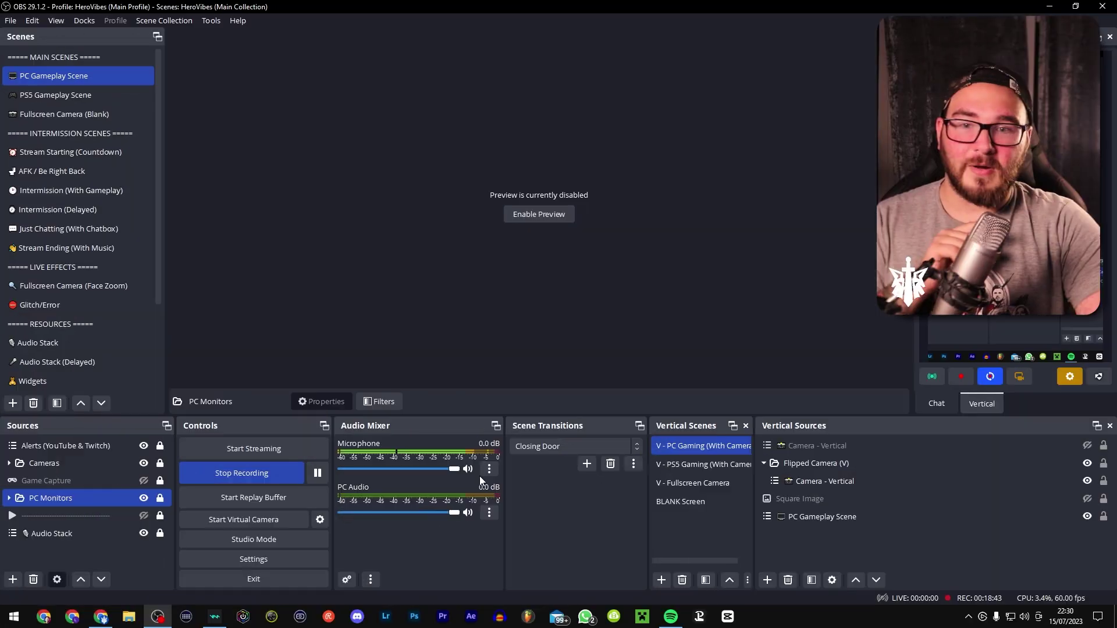
pyautogui.click(487, 468)
pyautogui.click(529, 418)
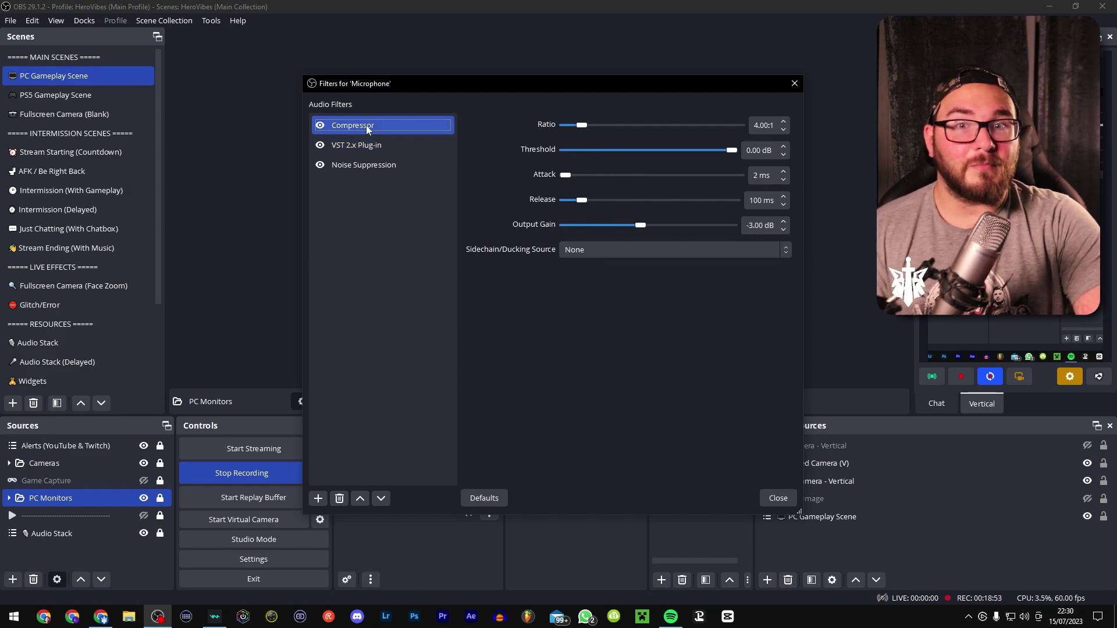
# Step: Examine the Microphone's VST 2.x Plug-in and Noise Suppression filters, including the Marvel GEQ equalizer interface
pyautogui.click(365, 146)
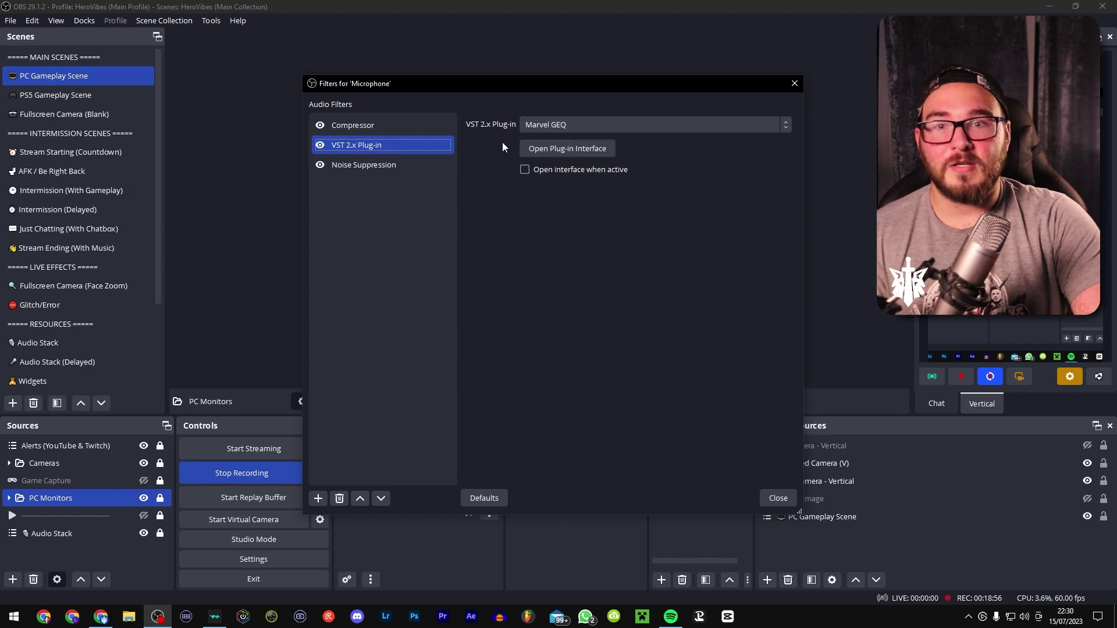
pyautogui.click(528, 150)
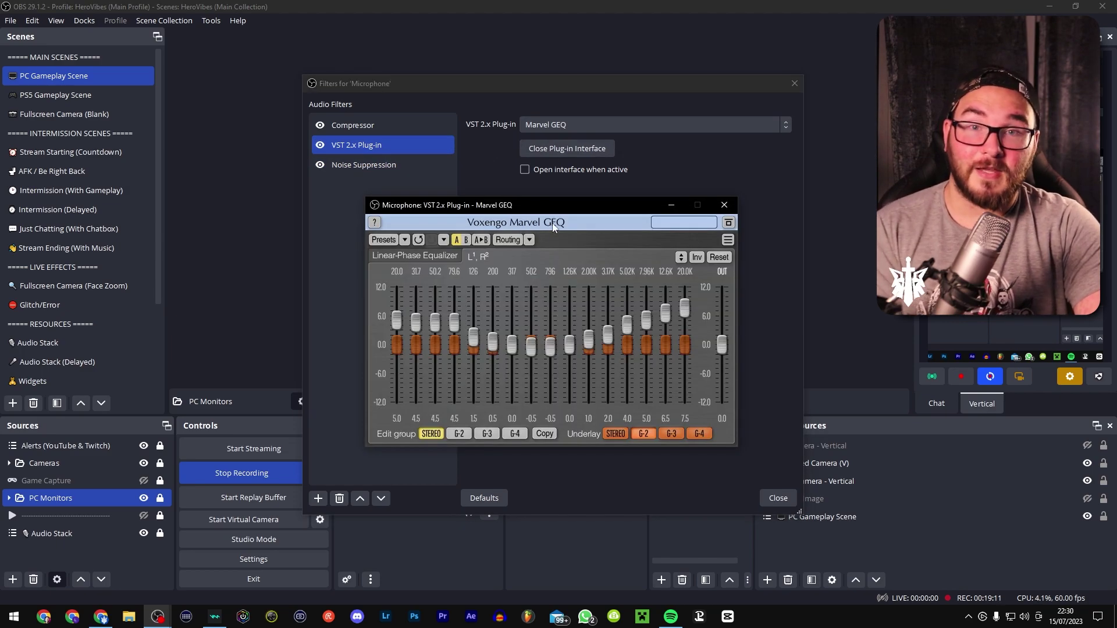
pyautogui.click(724, 206)
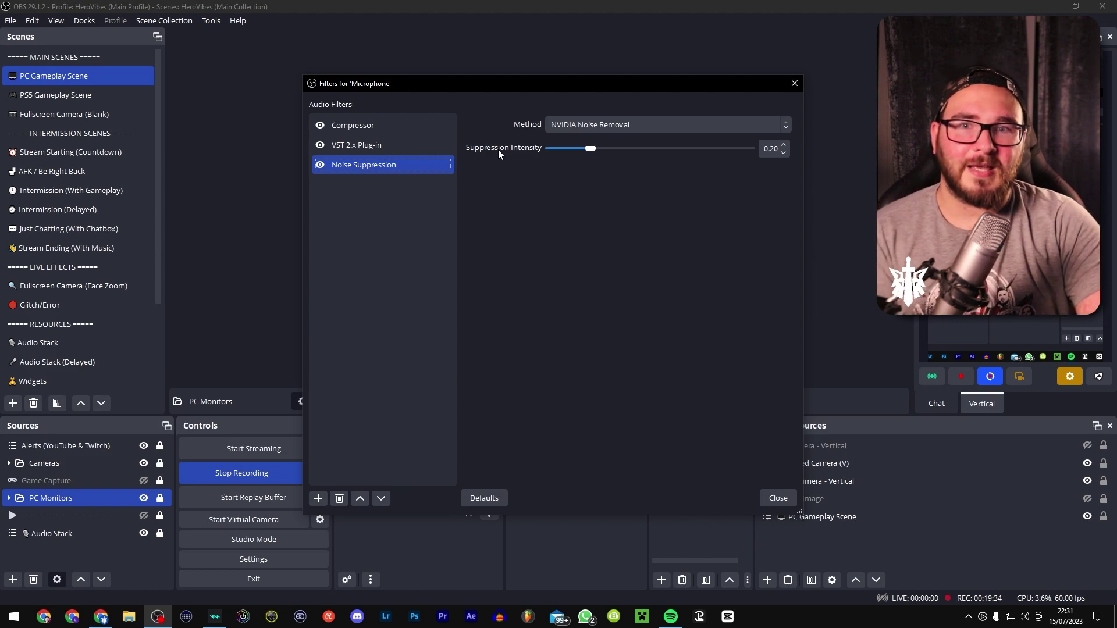
pyautogui.click(372, 145)
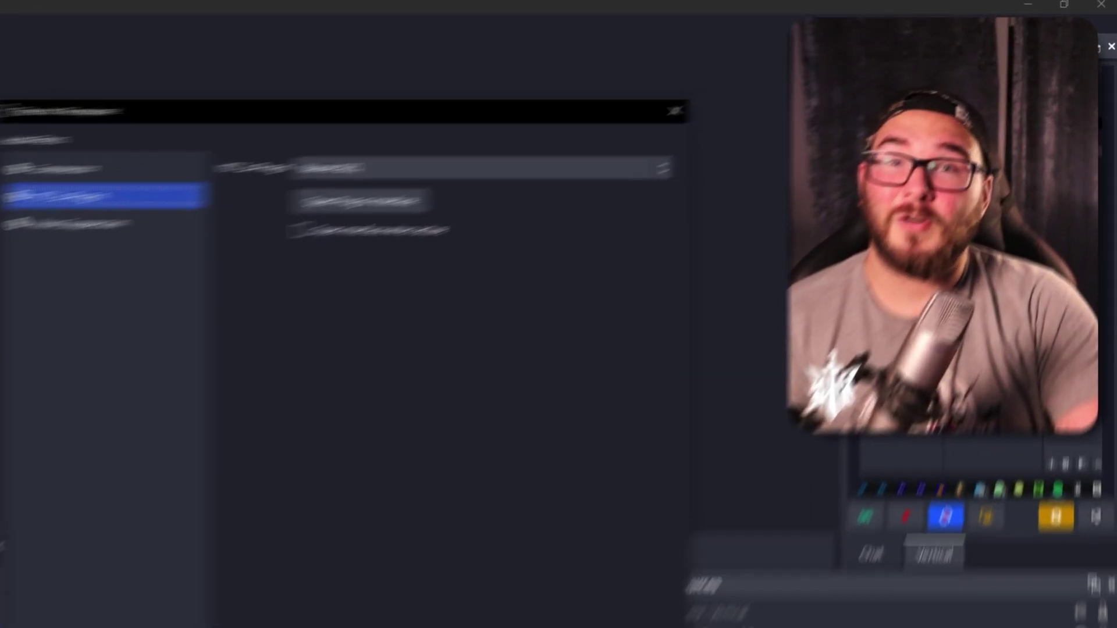
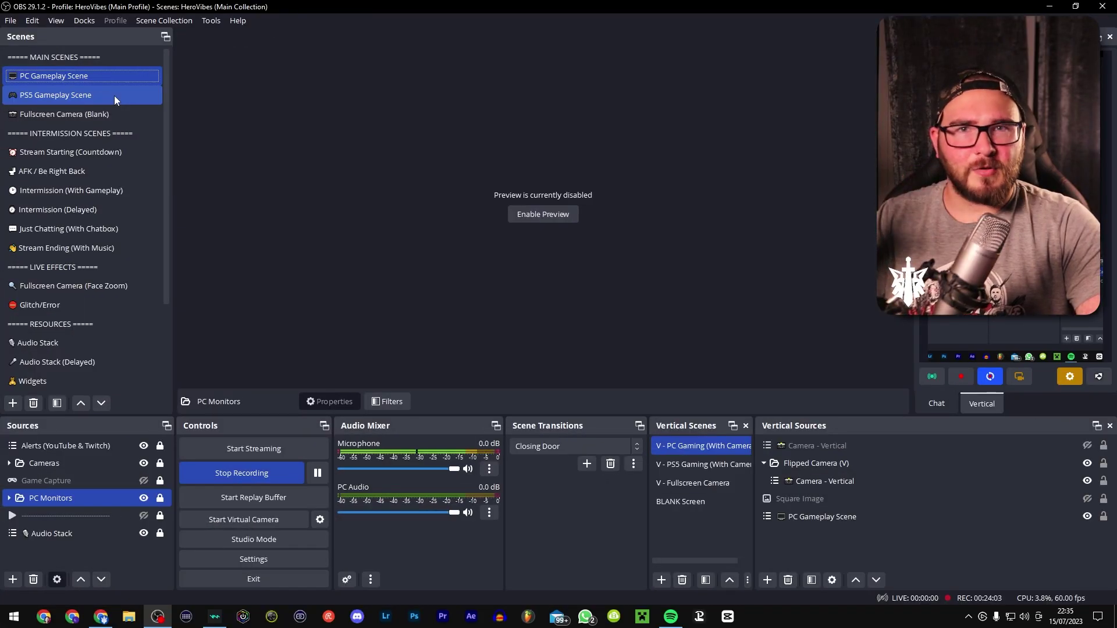
# Step: Check the available scene transitions, keep Closing Door, and try it by switching to the Fullscreen Camera (Blank) scene
pyautogui.click(556, 445)
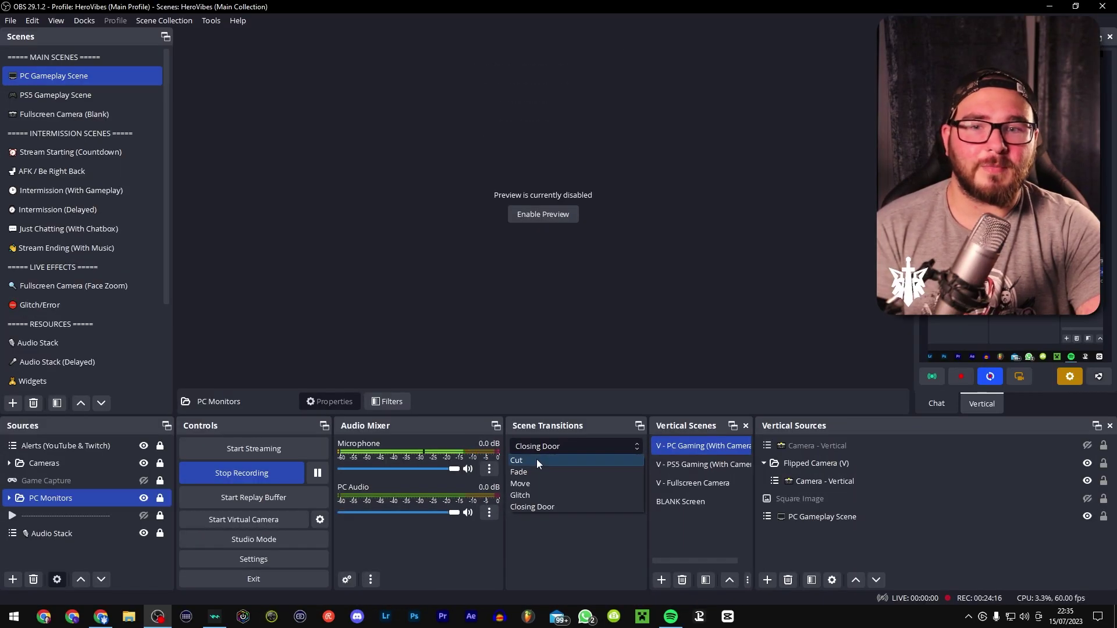
pyautogui.click(553, 553)
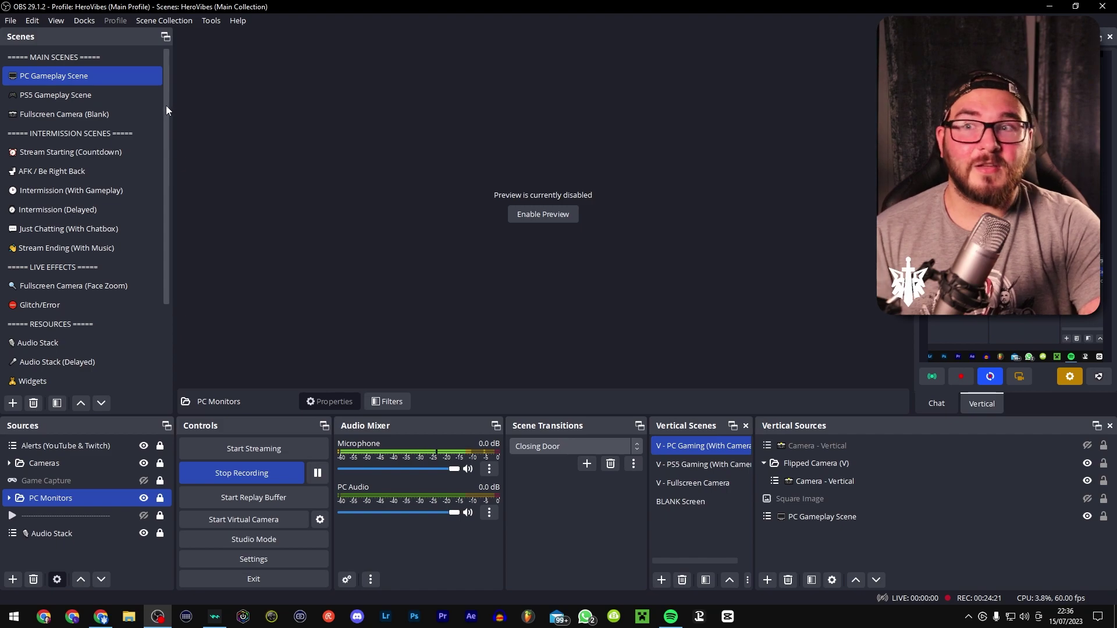
pyautogui.click(80, 114)
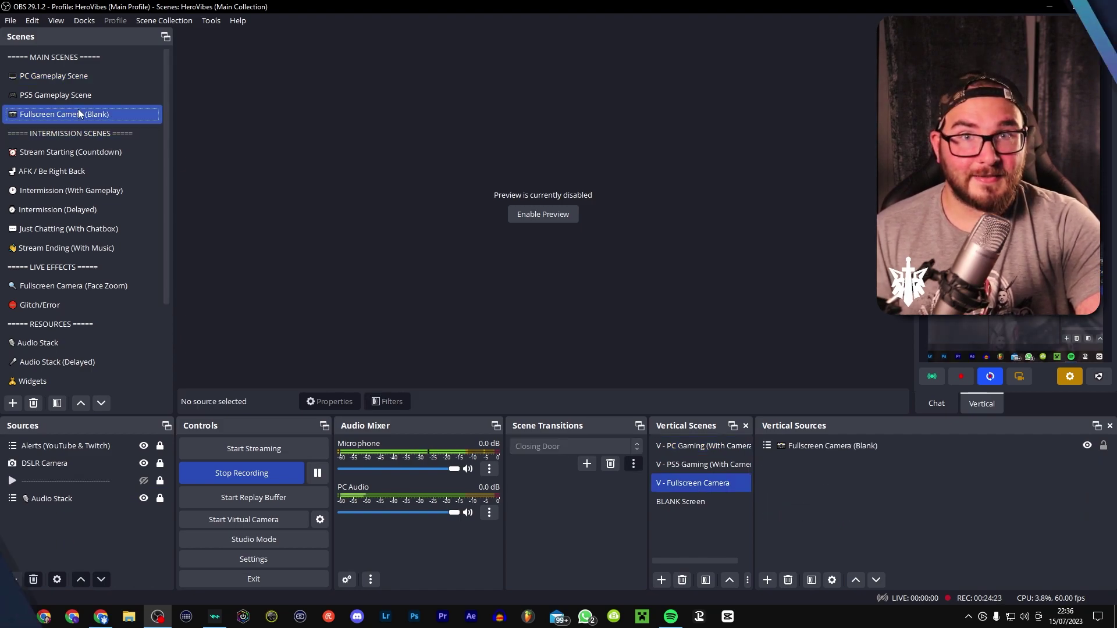
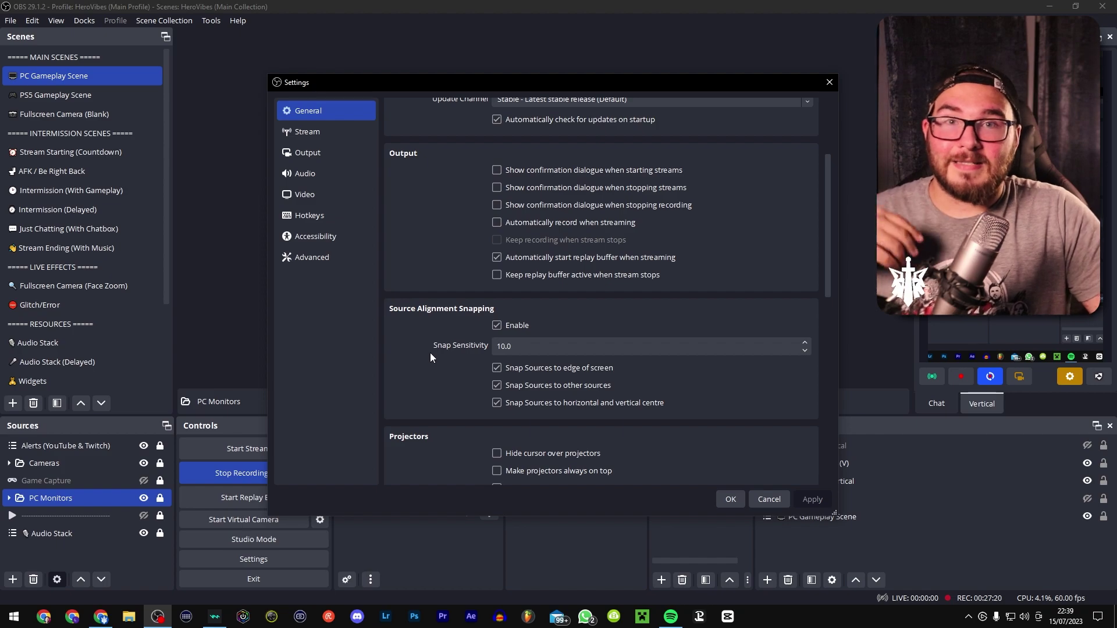
# Step: Review the General settings for output, source alignment snapping, projectors, system tray, preview and studio mode
pyautogui.scroll(-8, 769, 305)
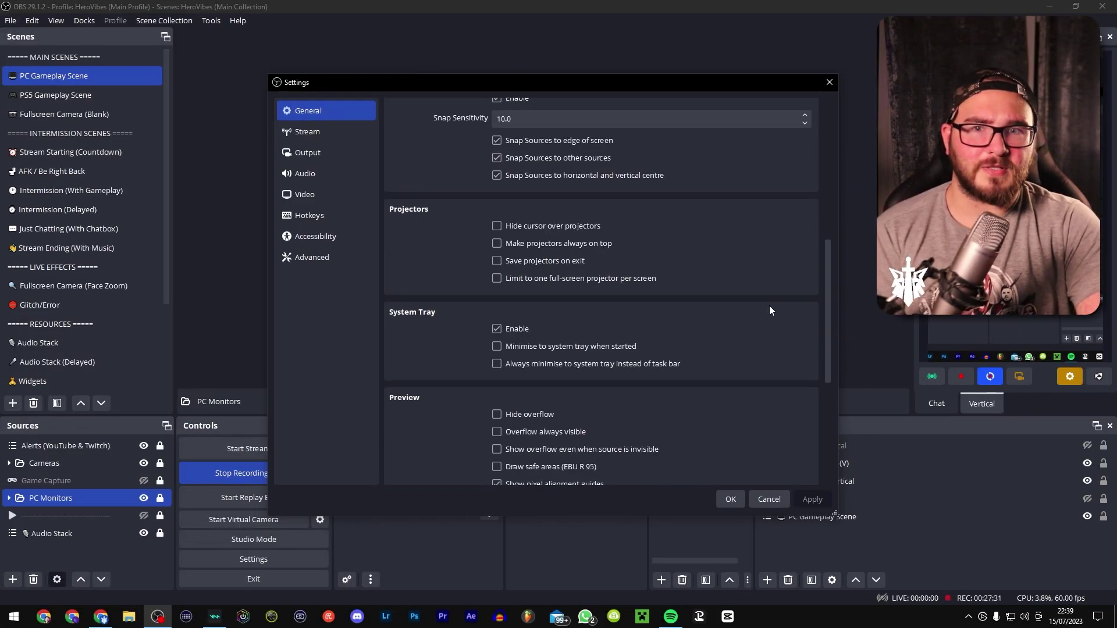
pyautogui.scroll(-4, 770, 306)
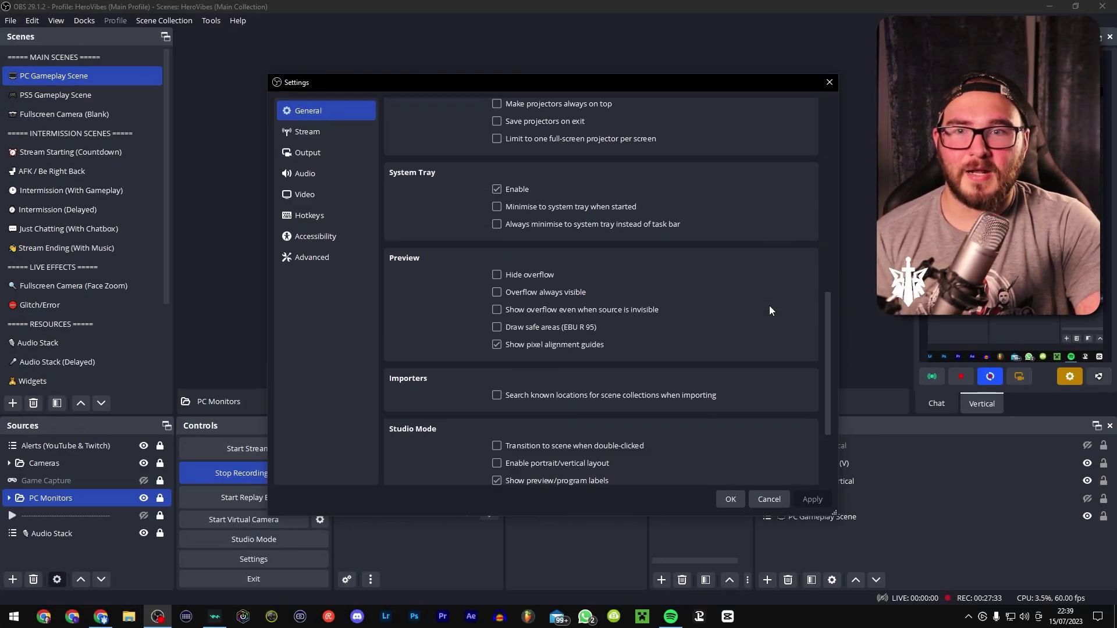
pyautogui.scroll(-3, 769, 311)
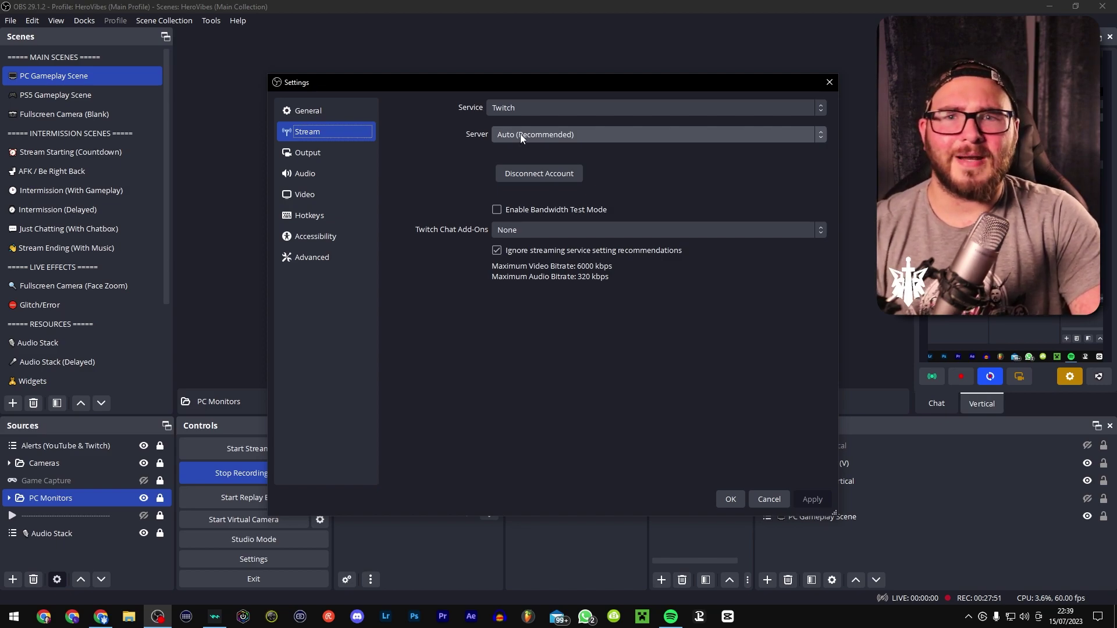
# Step: Examine the Output settings for streaming and recording, including each encoder's rate control, bitrate, preset and tuning
pyautogui.click(328, 152)
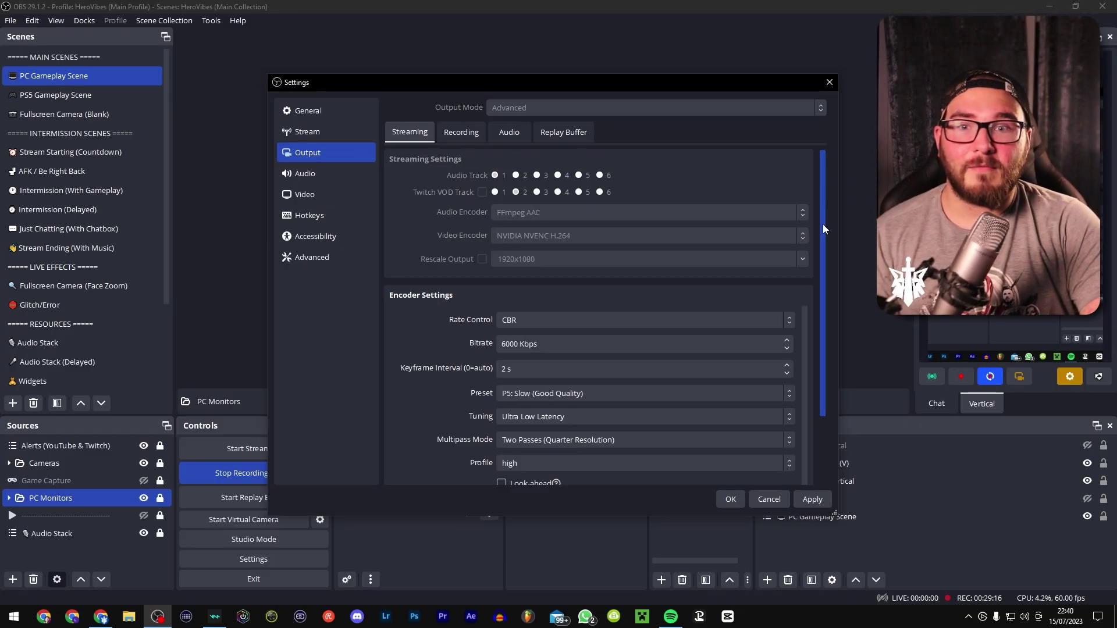
pyautogui.moveTo(680, 330); pyautogui.dragTo(674, 359)
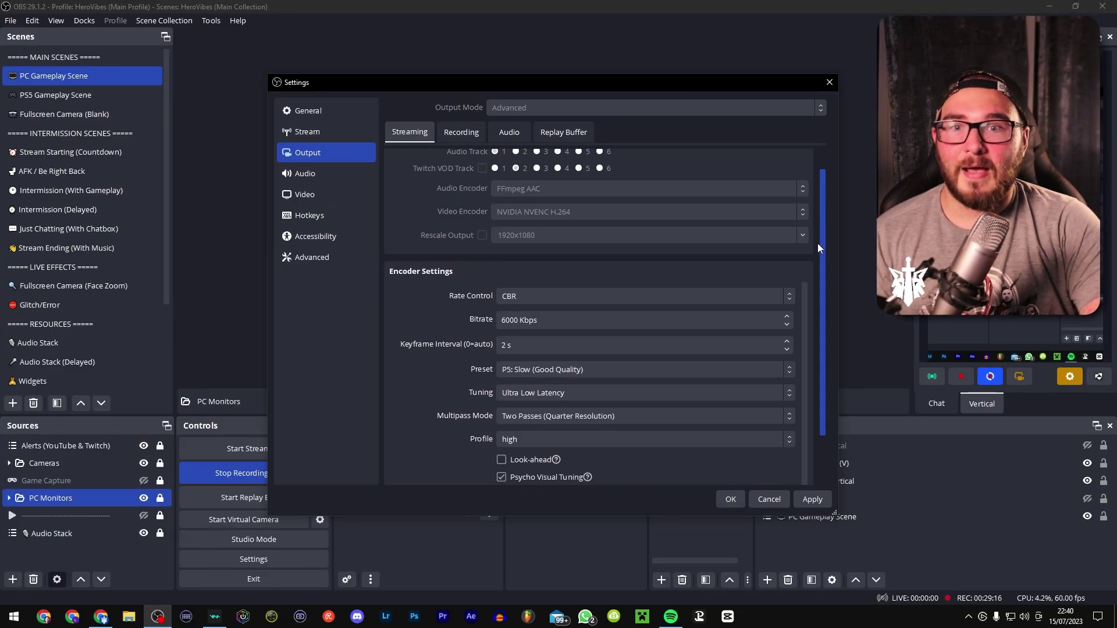
pyautogui.moveTo(817, 244); pyautogui.dragTo(819, 308)
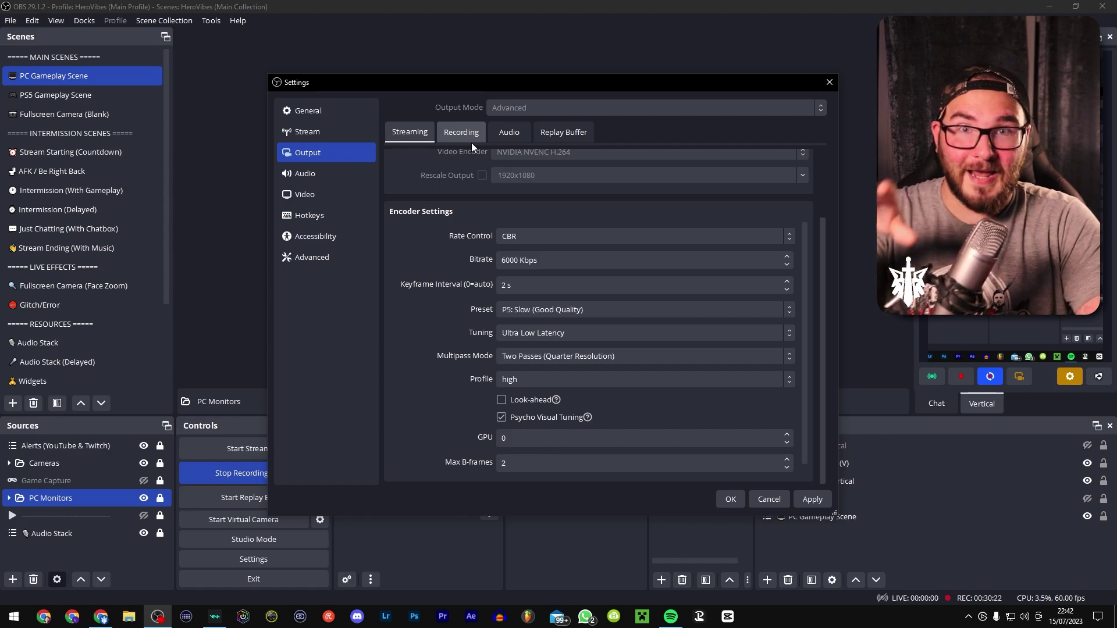
pyautogui.click(463, 133)
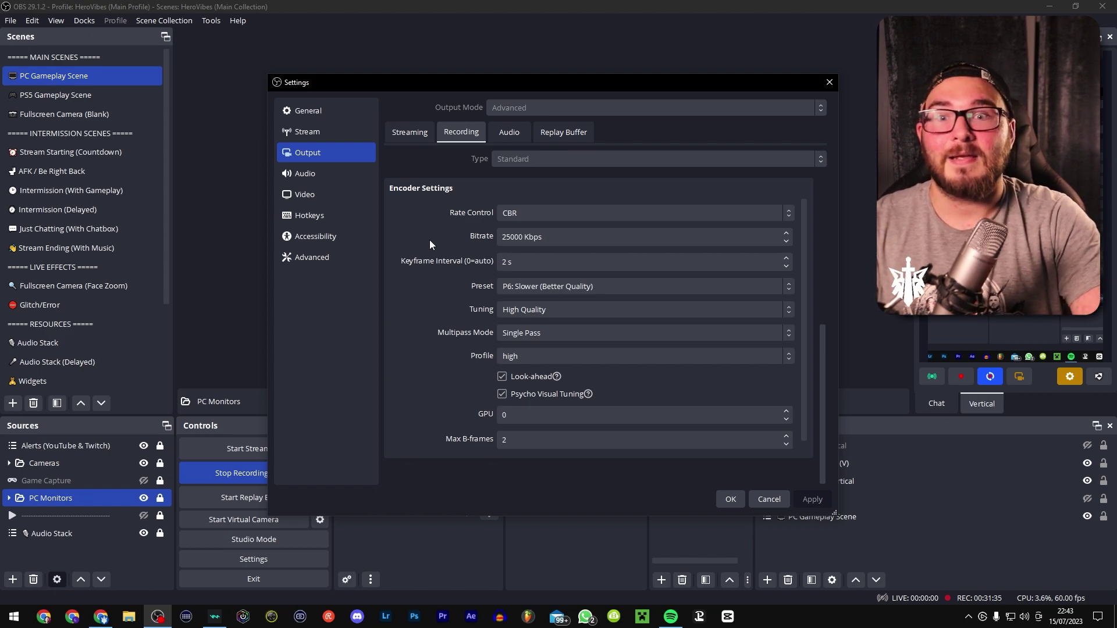
pyautogui.click(492, 239)
pyautogui.click(446, 237)
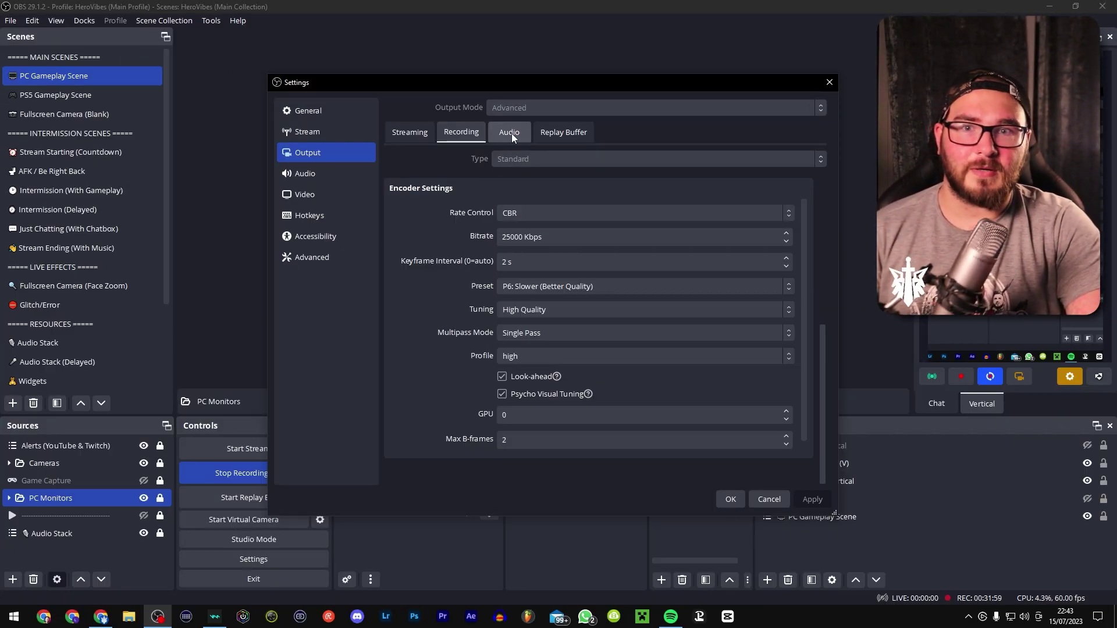
# Step: Review the output audio track bitrates and names, the replay buffer options, and the general audio device and meter settings
pyautogui.click(511, 133)
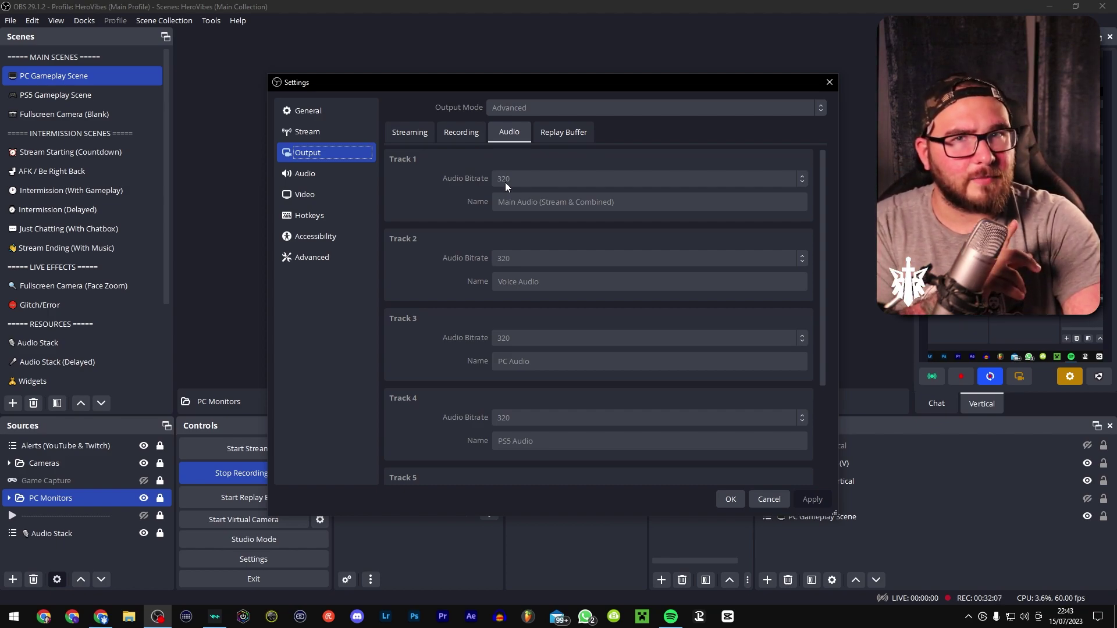
pyautogui.click(563, 132)
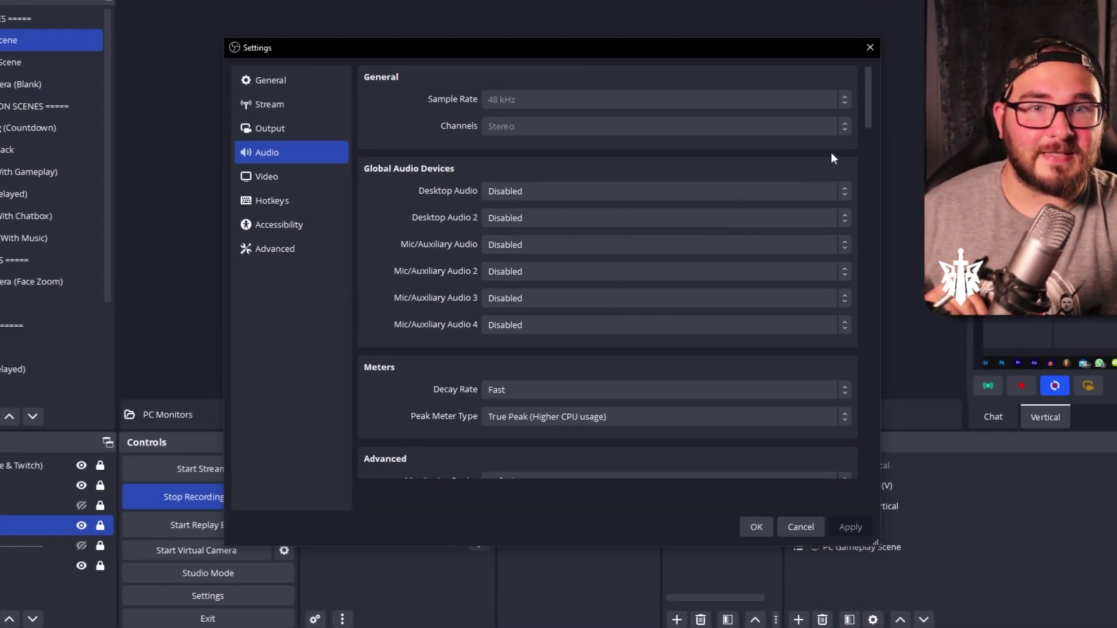
pyautogui.moveTo(867, 122); pyautogui.dragTo(871, 140)
pyautogui.scroll(-3, 506, 121)
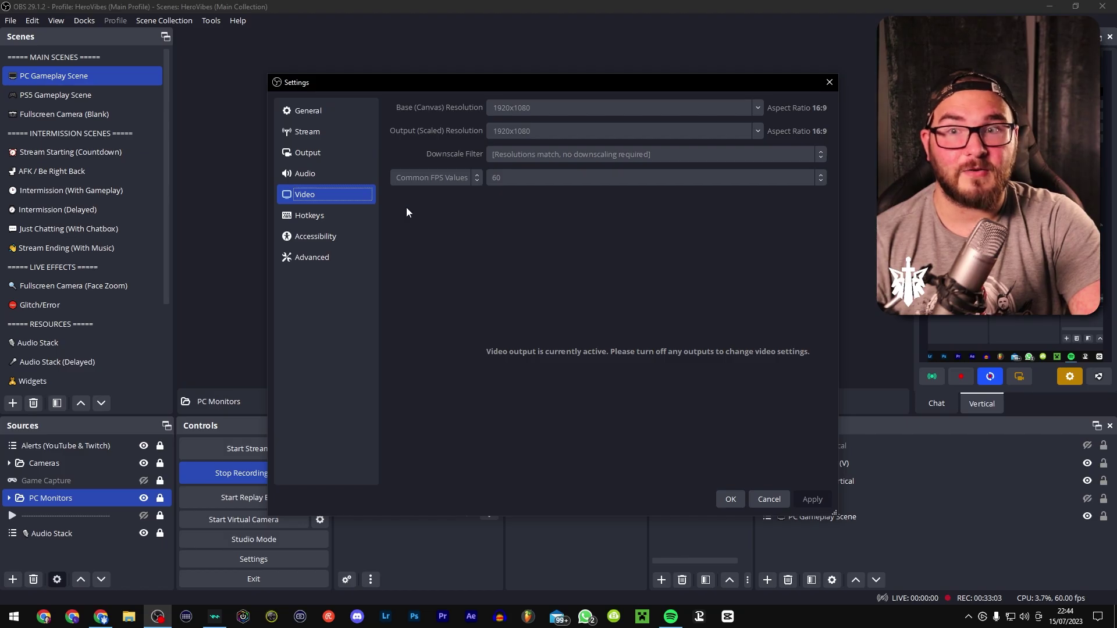
# Step: Review the Hotkeys settings and the Advanced settings for process priority, recording, stream delay, reconnection, network and sources
pyautogui.click(318, 216)
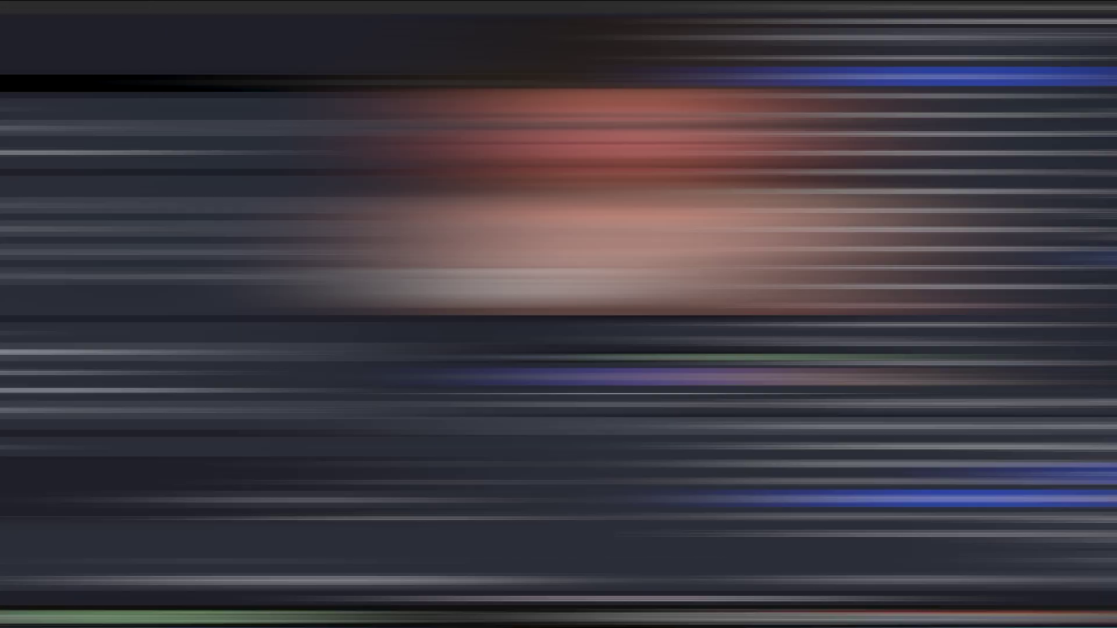
pyautogui.click(317, 257)
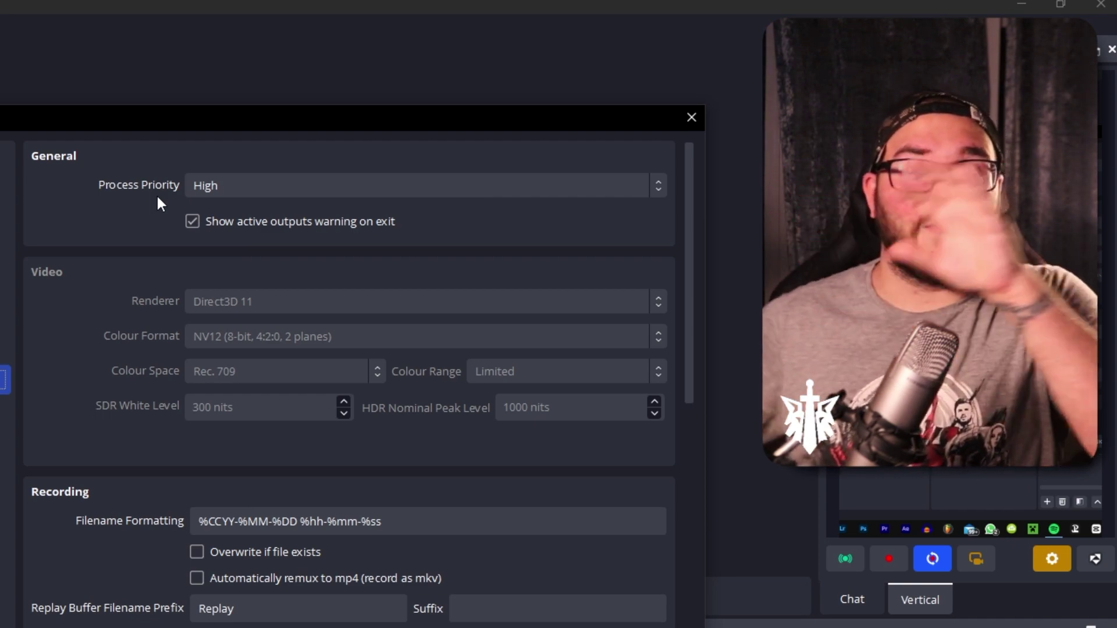
pyautogui.scroll(-5, 156, 194)
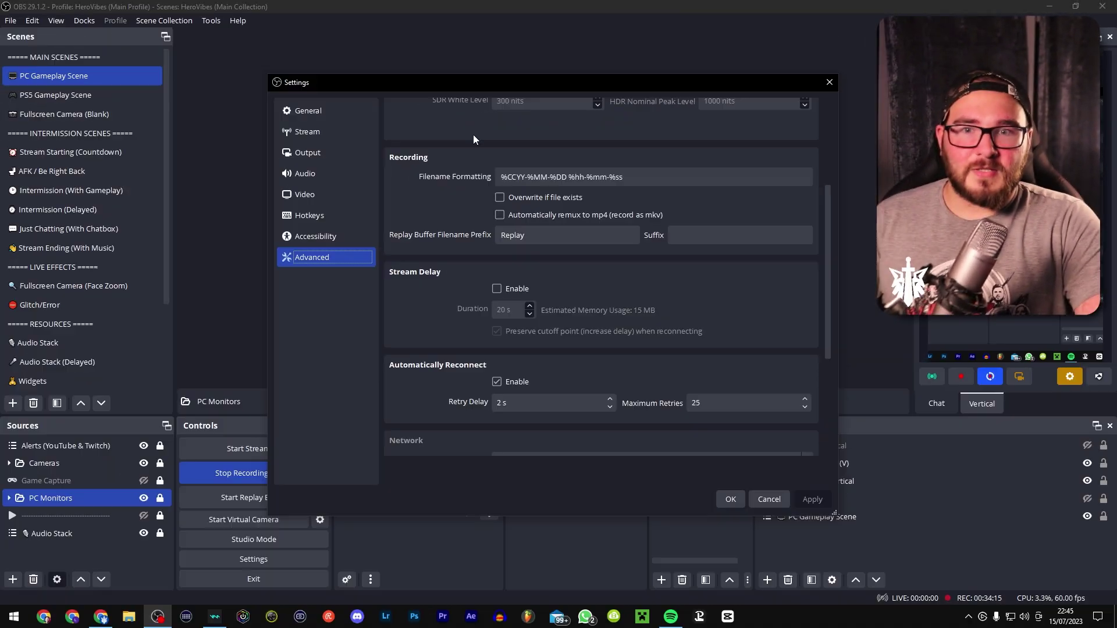
pyautogui.scroll(-5, 473, 135)
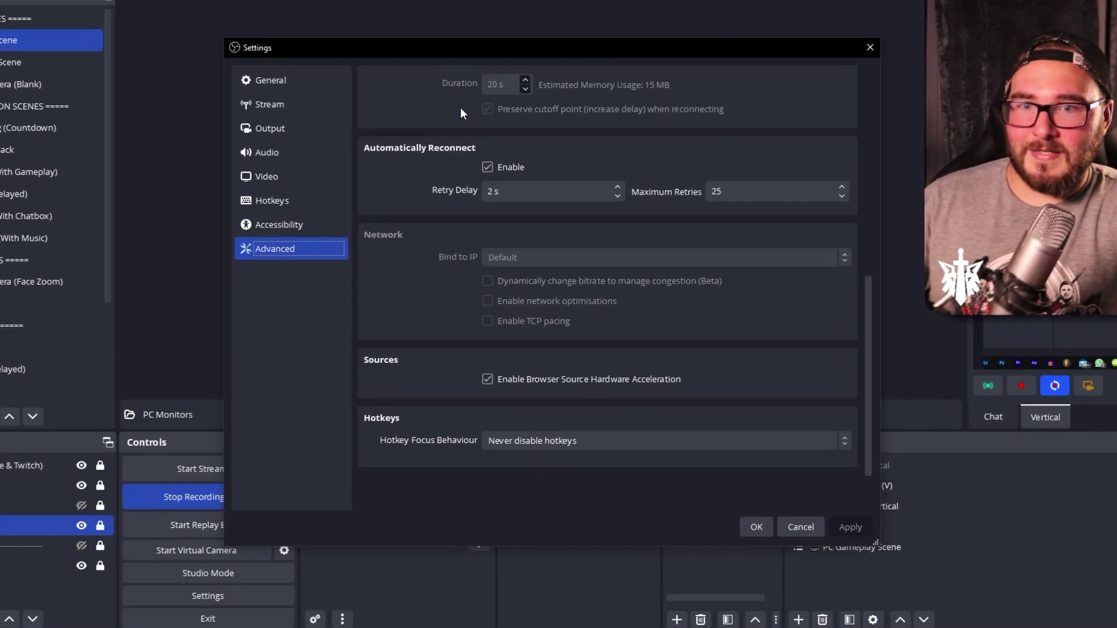
pyautogui.scroll(10, 462, 113)
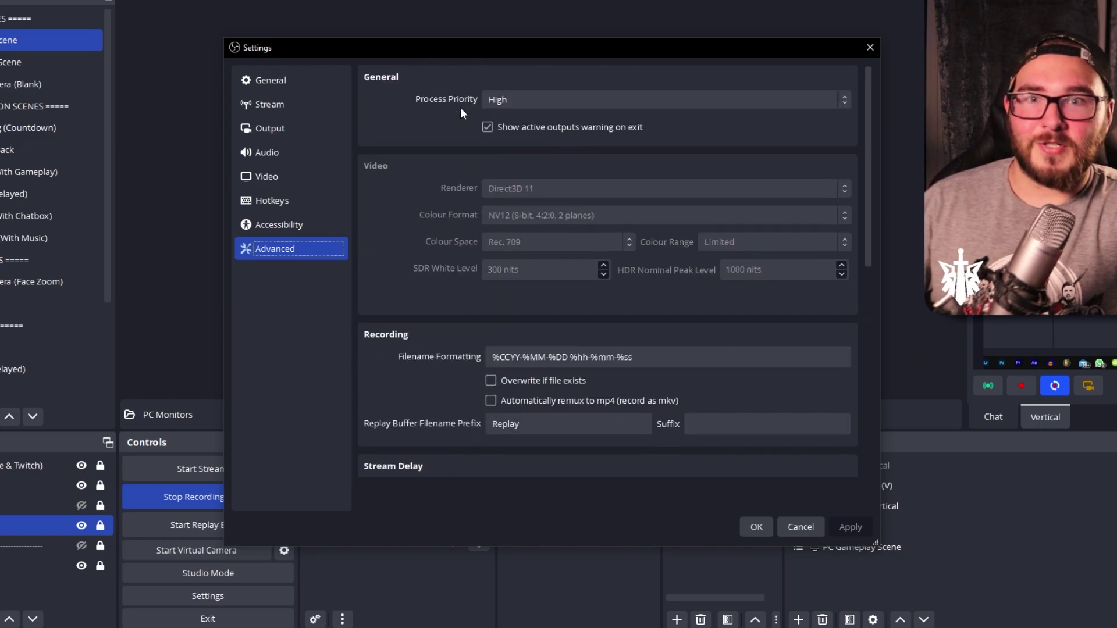